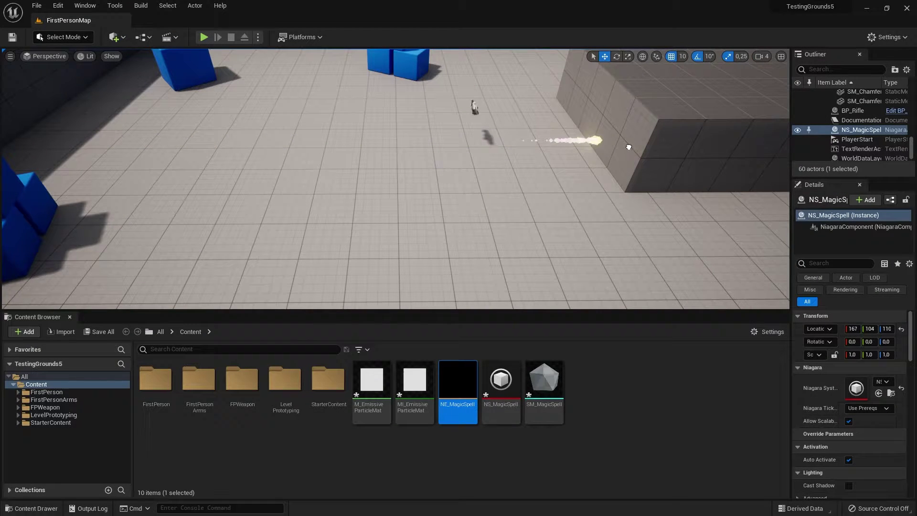
# - Drag the NS_MagicSpell actor along X so Location X goes from 167 to 350
pyautogui.moveTo(628, 147)
pyautogui.mouseDown()
pyautogui.moveTo(78, 156)
pyautogui.moveTo(205, 154)
pyautogui.moveTo(554, 241)
pyautogui.moveTo(605, 239)
pyautogui.moveTo(98, 210)
pyautogui.moveTo(547, 223)
pyautogui.moveTo(334, 211)
pyautogui.moveTo(558, 204)
pyautogui.moveTo(78, 201)
pyautogui.moveTo(615, 204)
pyautogui.moveTo(336, 214)
pyautogui.moveTo(188, 201)
pyautogui.moveTo(98, 205)
pyautogui.moveTo(35, 188)
pyautogui.mouseUp()
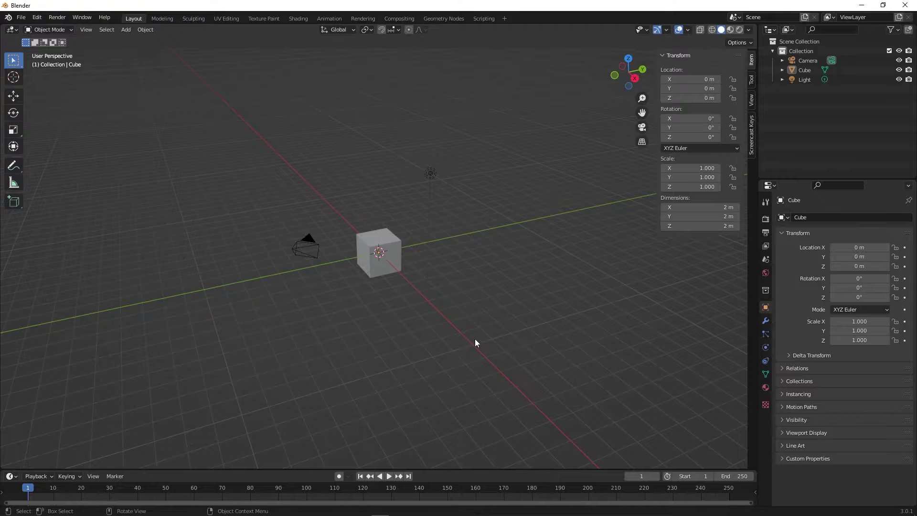
# - Delete the default camera, cube and light, then add an icosphere with 1 subdivision
pyautogui.moveTo(472, 338); pyautogui.dragTo(252, 137)
pyautogui.press('x')
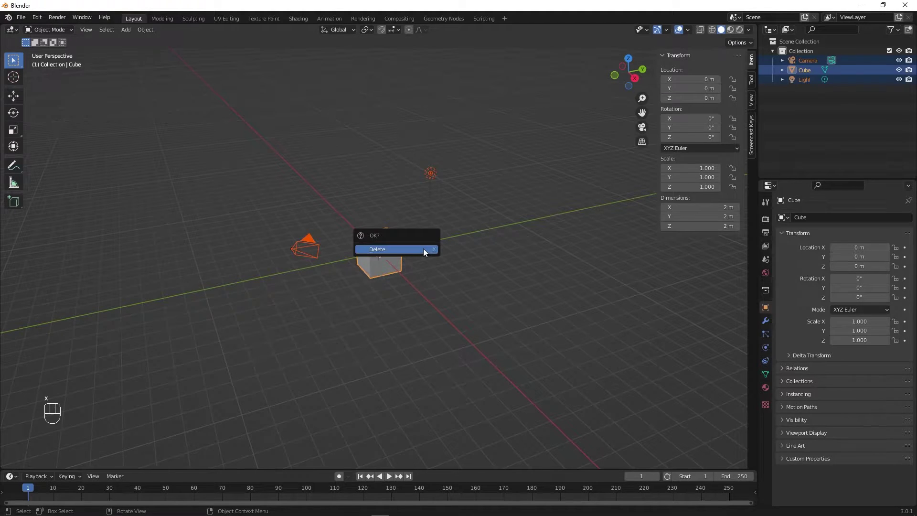
pyautogui.click(423, 248)
pyautogui.hotkey('shift', 'a')
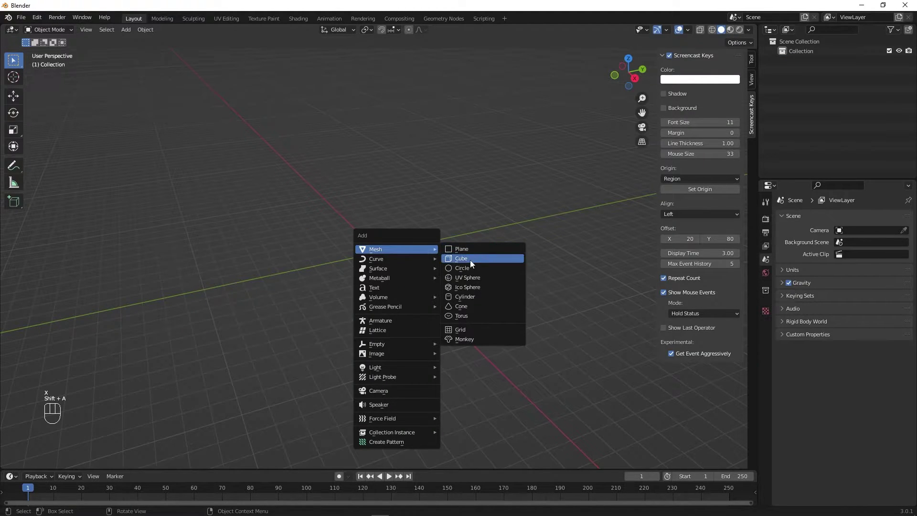
pyautogui.click(470, 287)
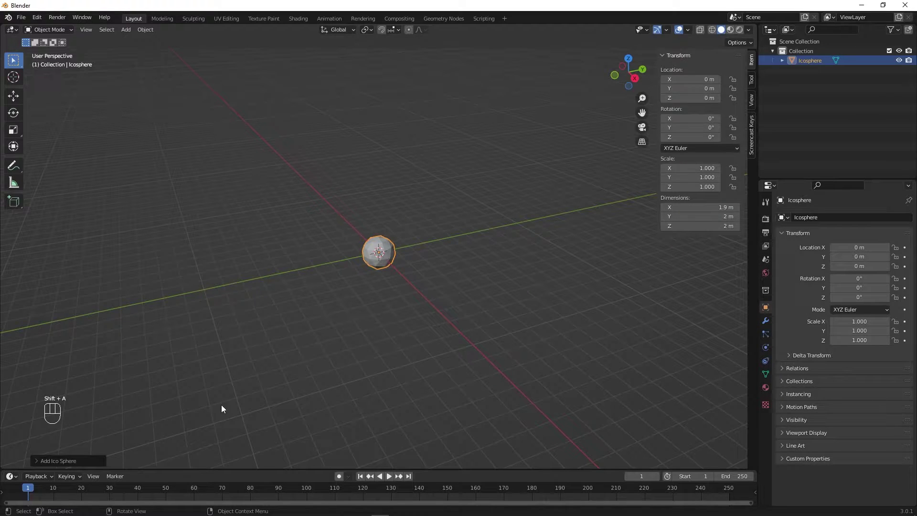
pyautogui.click(38, 461)
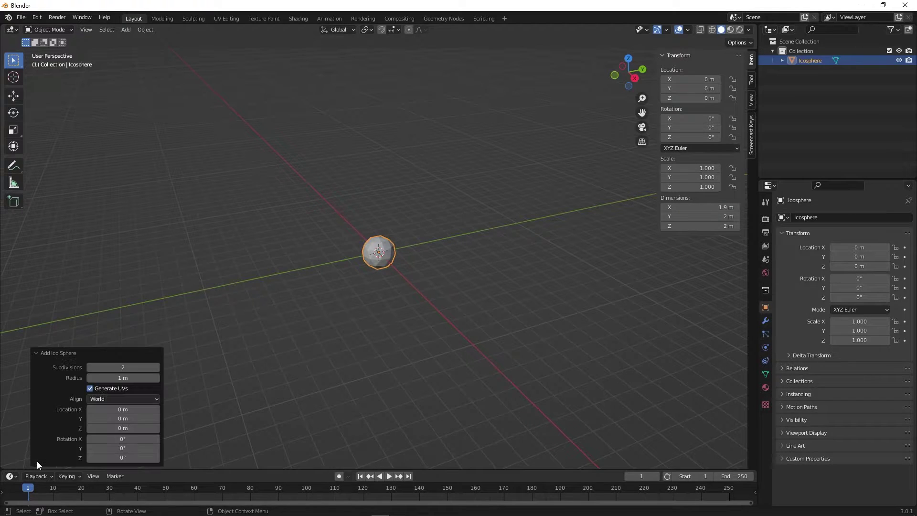
pyautogui.click(89, 368)
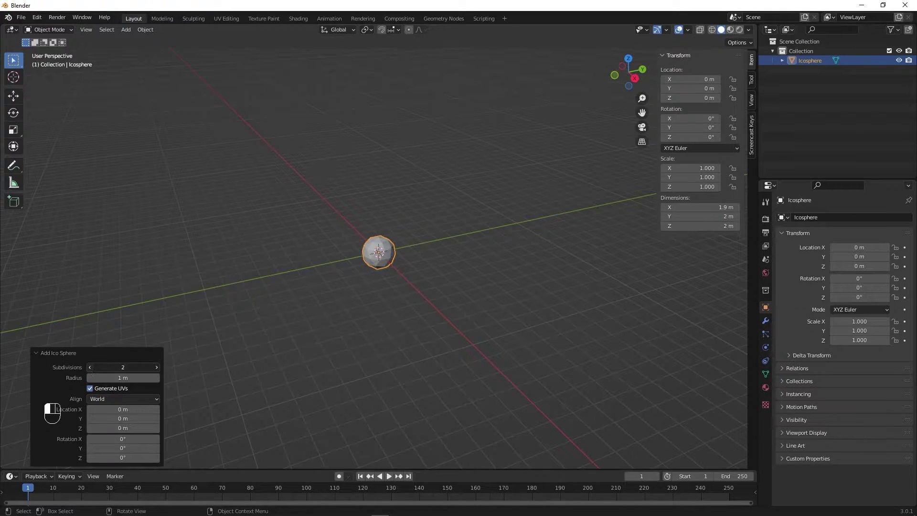
# - Scale the icosphere down to 0.158 on all axes
pyautogui.click(480, 297)
pyautogui.scroll(3, 470, 298)
pyautogui.moveTo(470, 298); pyautogui.dragTo(402, 263, button='middle')
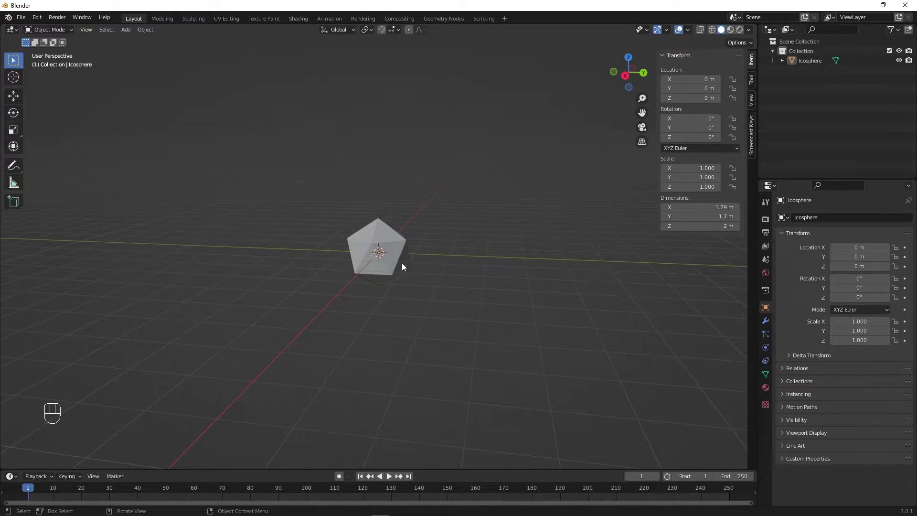
pyautogui.click(402, 263)
pyautogui.press('s')
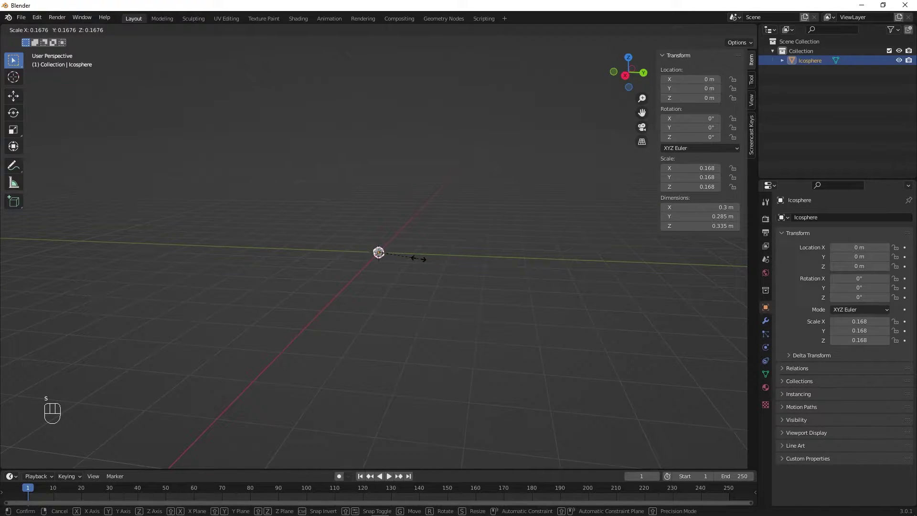
pyautogui.click(417, 259)
pyautogui.scroll(3, 410, 274)
pyautogui.moveTo(409, 275)
pyautogui.mouseDown(button='middle')
pyautogui.moveTo(475, 293)
pyautogui.moveTo(483, 324)
pyautogui.moveTo(460, 320)
pyautogui.moveTo(452, 278)
pyautogui.moveTo(416, 258)
pyautogui.mouseUp(button='middle')
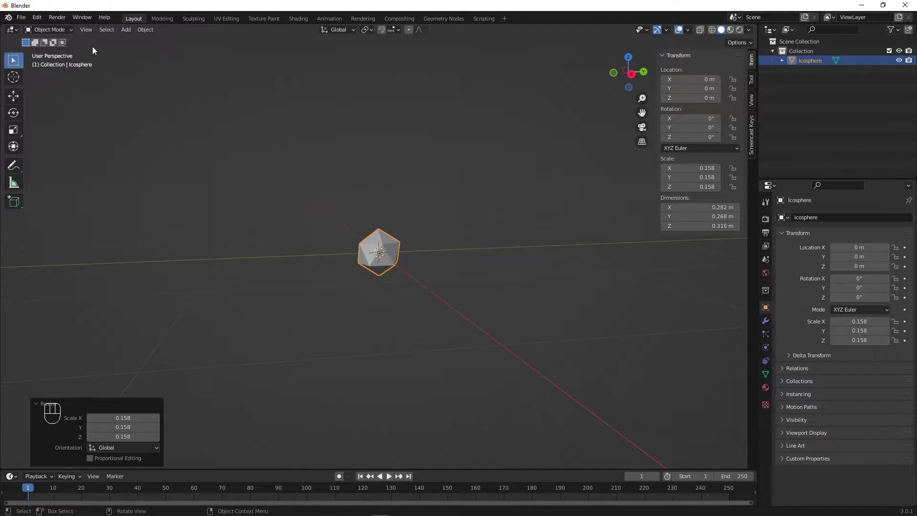
# - Export the icosphere to Documents as SM_MagicSpell.fbx with Geometry smoothing set to Face
pyautogui.click(21, 18)
pyautogui.moveTo(47, 156)
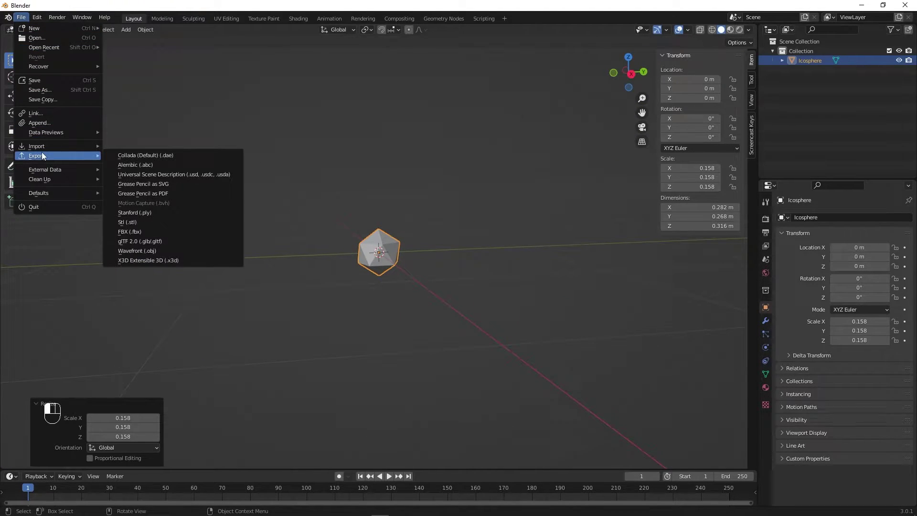
pyautogui.click(130, 232)
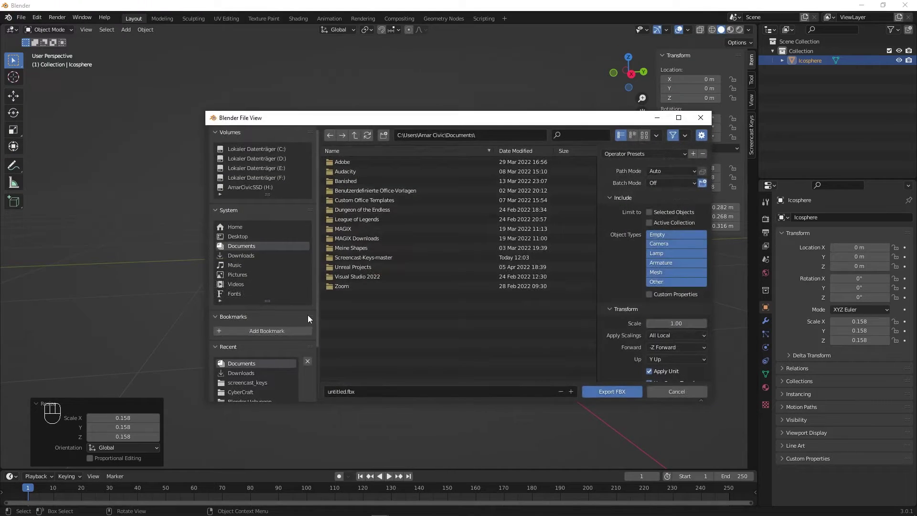
pyautogui.click(340, 390)
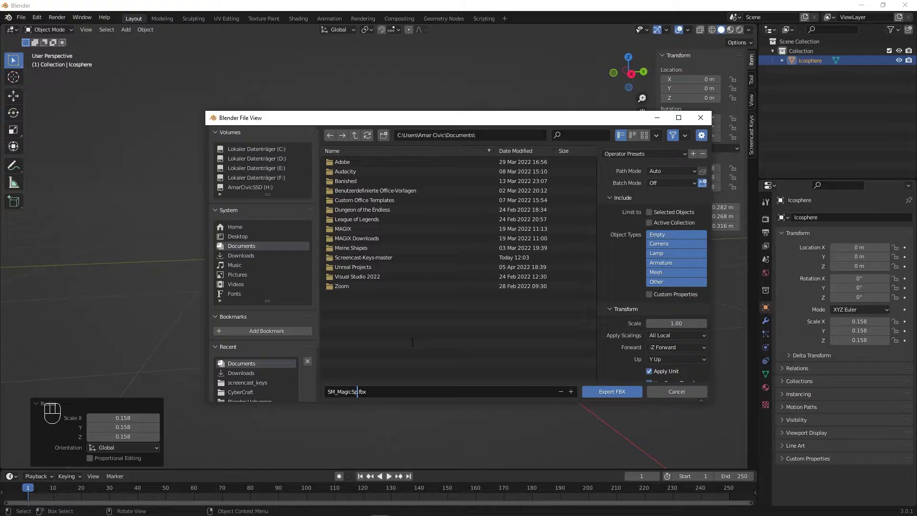
pyautogui.scroll(-3, 645, 329)
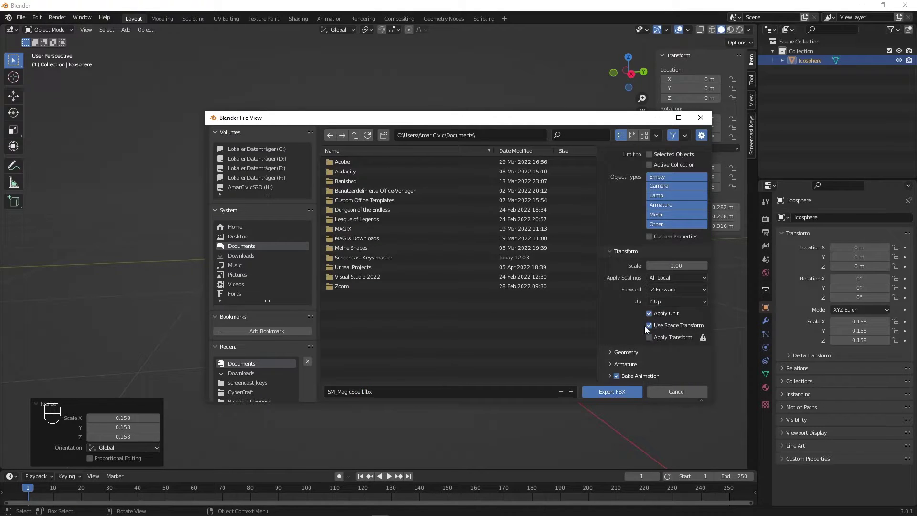
pyautogui.click(609, 352)
pyautogui.click(678, 366)
pyautogui.click(665, 346)
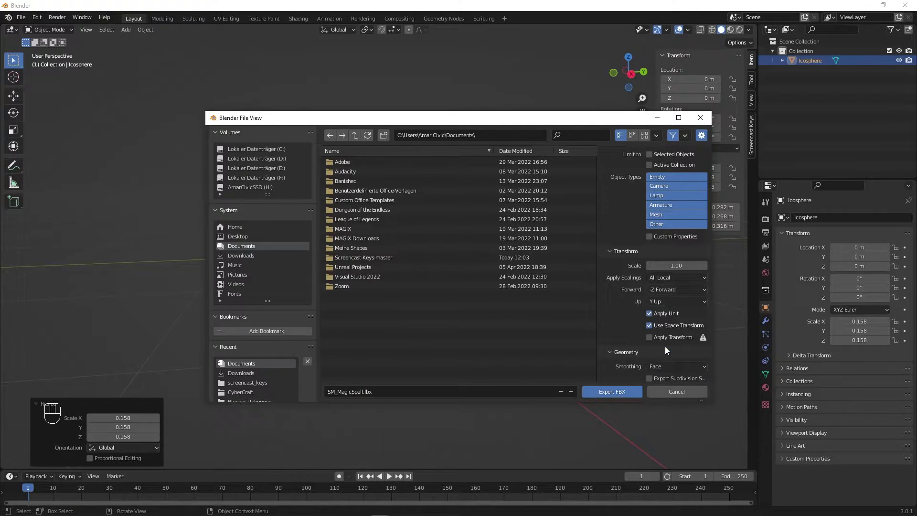
pyautogui.click(619, 390)
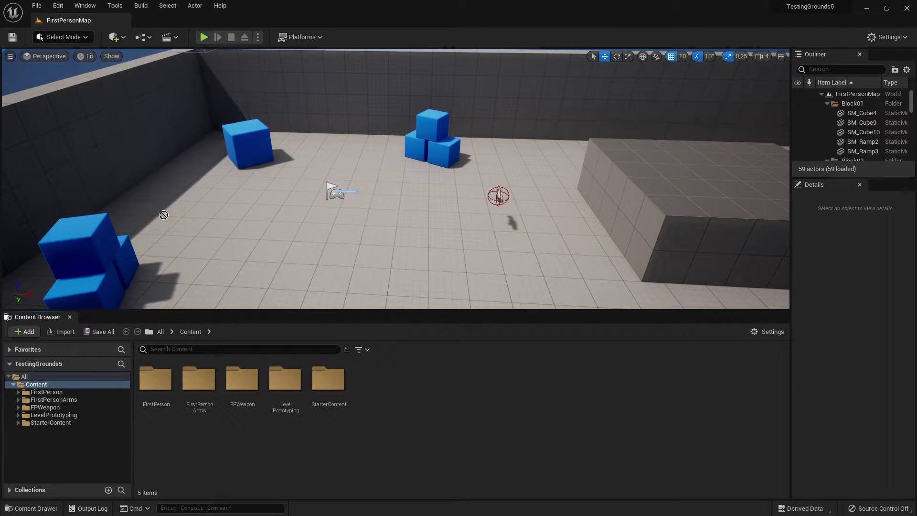
# - Import the SM_MagicSpell FBX into Content with Material Import Method set to Do Not Create Material
pyautogui.moveTo(445, 393); pyautogui.dragTo(437, 400)
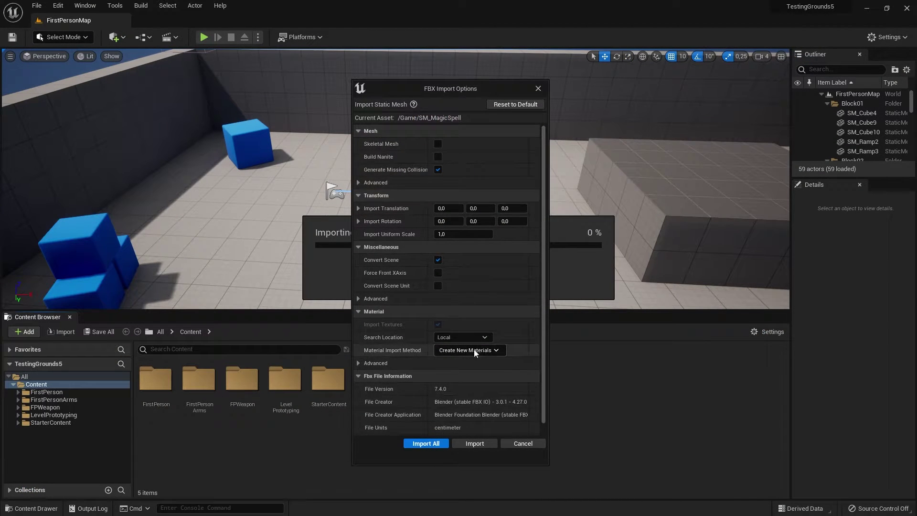
pyautogui.scroll(-1, 506, 317)
pyautogui.click(483, 338)
pyautogui.click(472, 369)
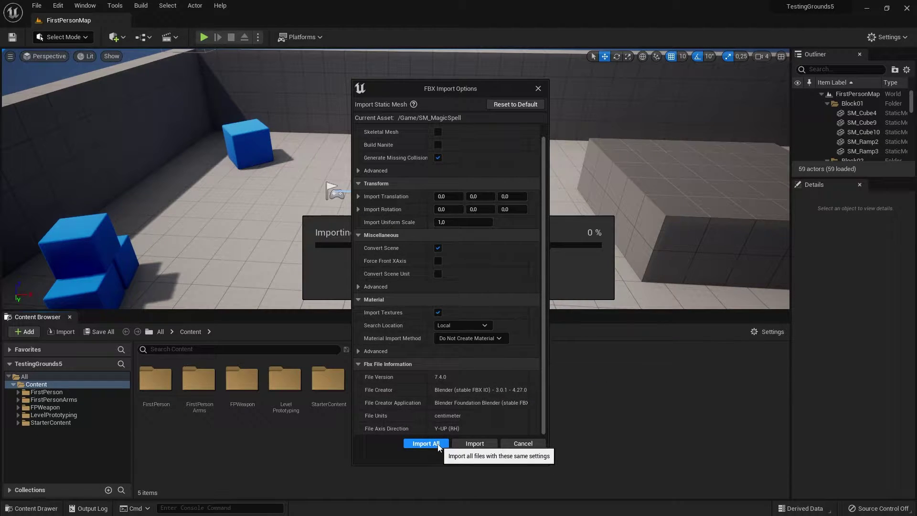
pyautogui.click(425, 443)
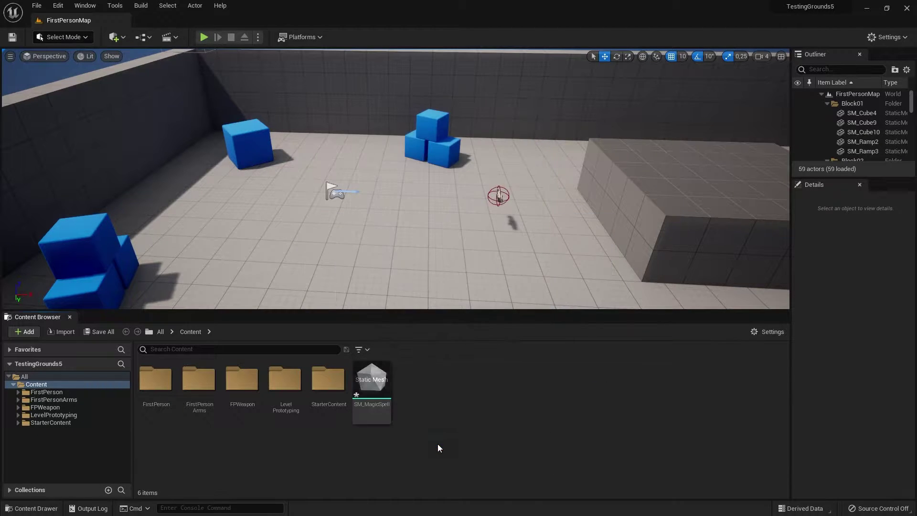
# - Create an empty Niagara system named NS_MagicSpell in Content
pyautogui.rightClick(413, 391)
pyautogui.moveTo(473, 287)
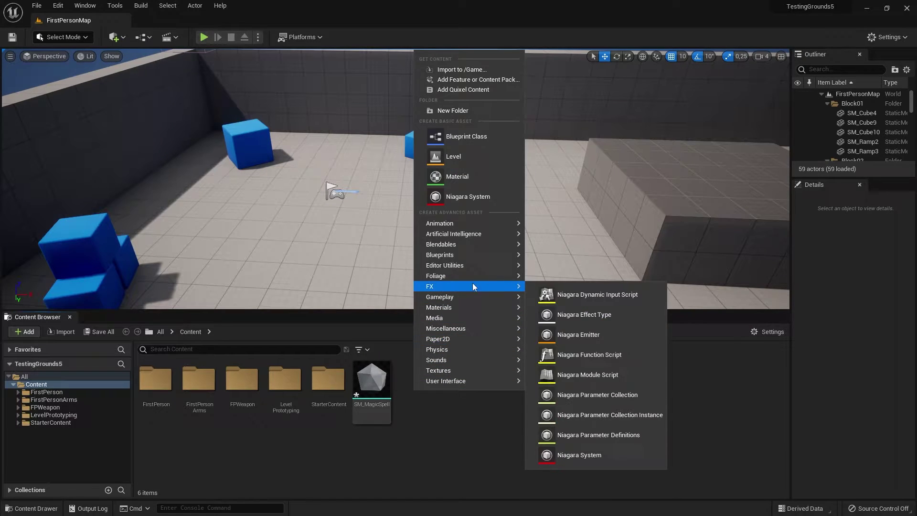
pyautogui.click(573, 455)
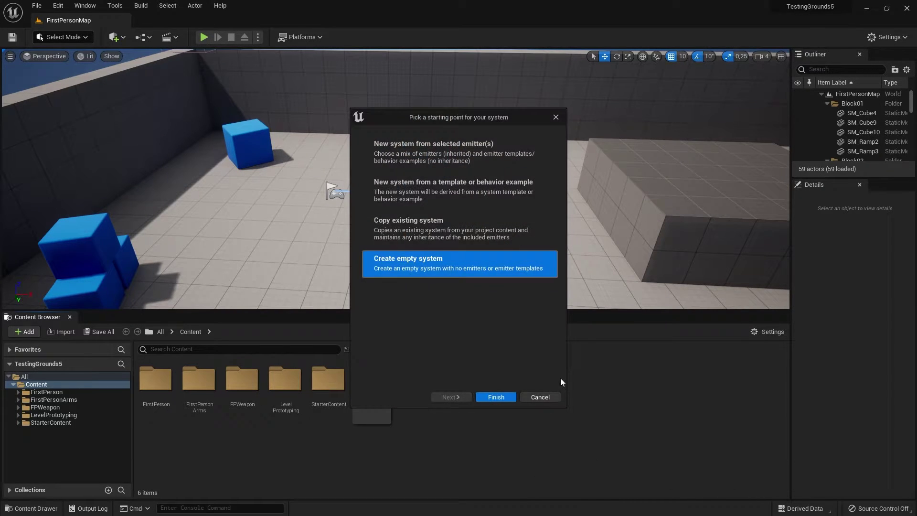
pyautogui.click(505, 398)
pyautogui.write('N')
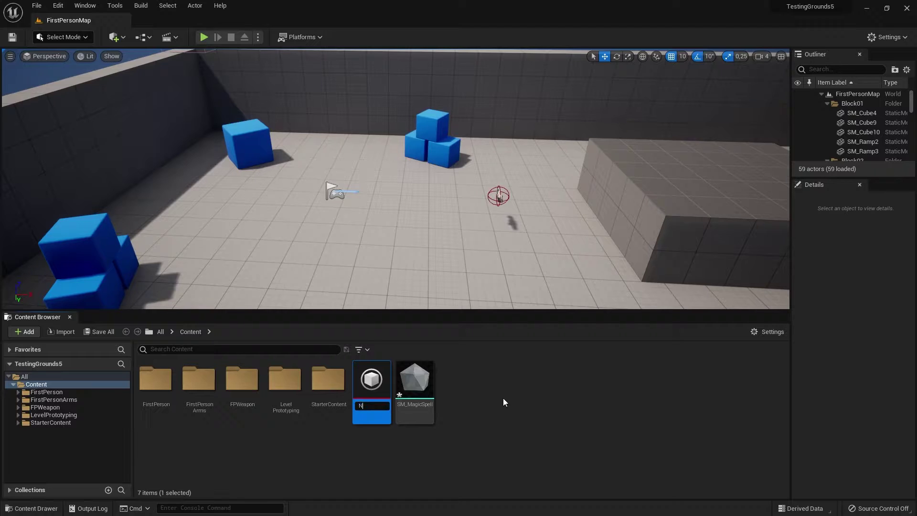
pyautogui.write('S_MagicSpell')
pyautogui.press('Return')
pyautogui.click(510, 392)
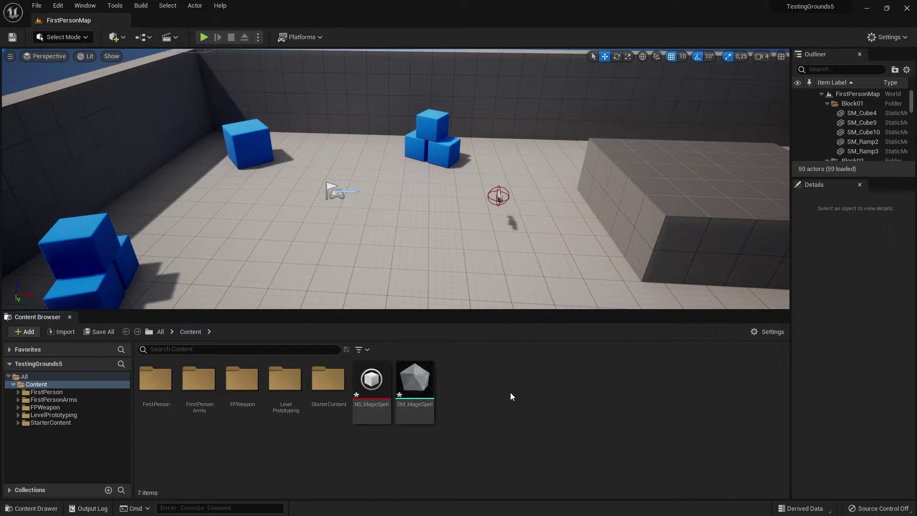
# - Create a Niagara emitter from the Empty template named NE_MagicSpell
pyautogui.rightClick(511, 392)
pyautogui.moveTo(549, 288)
pyautogui.click(690, 336)
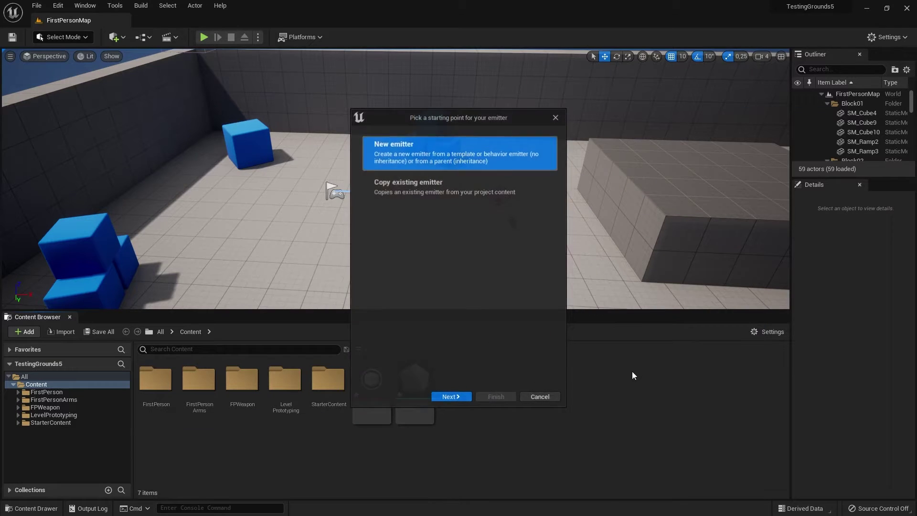
pyautogui.click(449, 397)
pyautogui.click(448, 323)
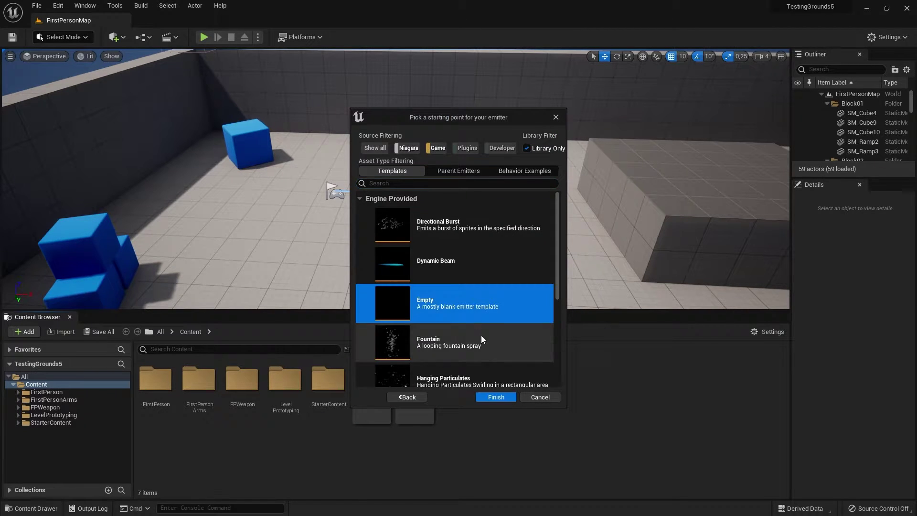
pyautogui.click(497, 397)
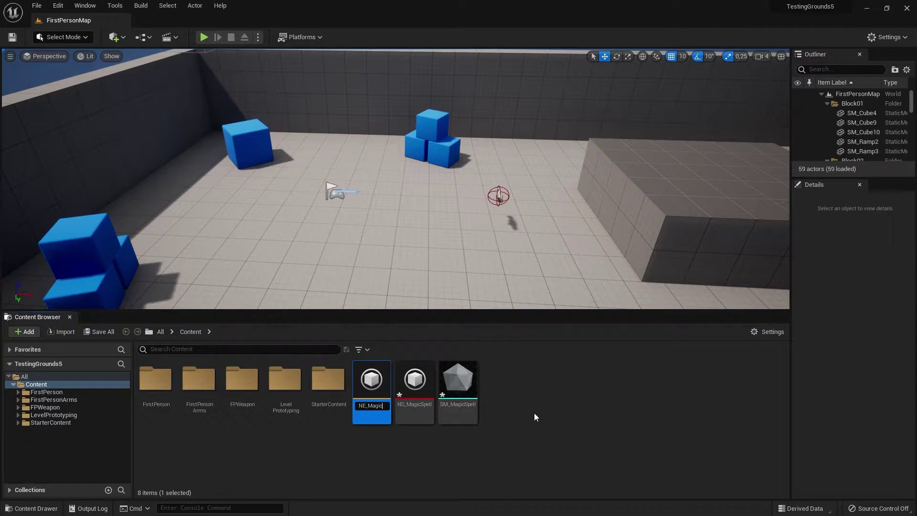
pyautogui.write('NE_MagicSpell')
pyautogui.press('Return')
pyautogui.click(533, 412)
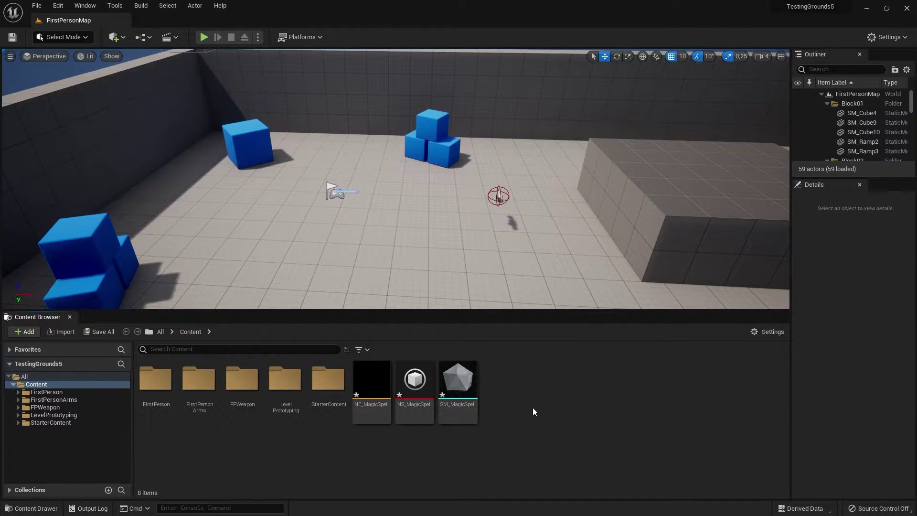
# - Add a Spawn Per Unit module to NE_MagicSpell's Emitter Update with Spawn Spacing 5
pyautogui.doubleClick(382, 376)
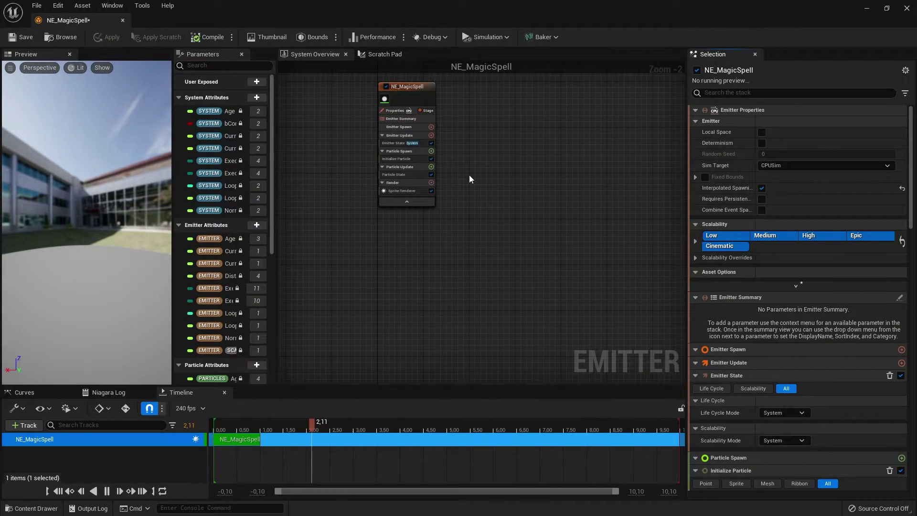
pyautogui.scroll(2, 591, 275)
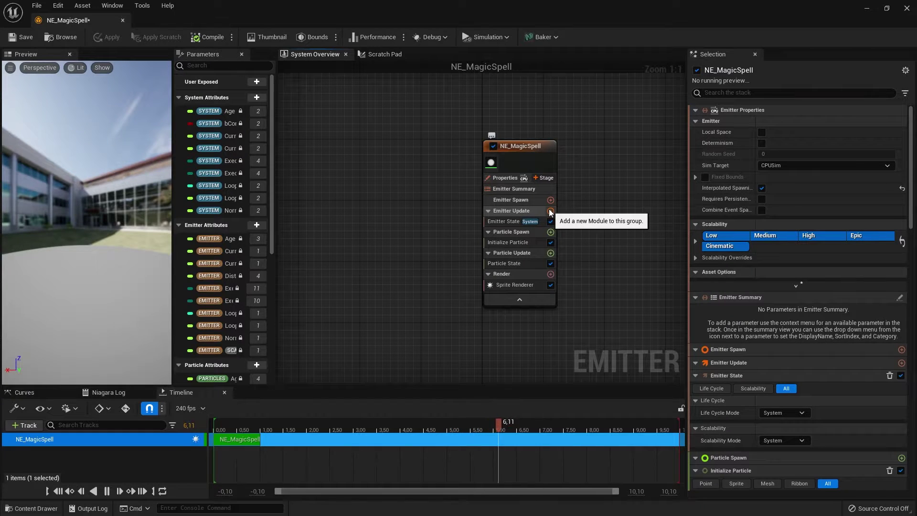
pyautogui.click(550, 211)
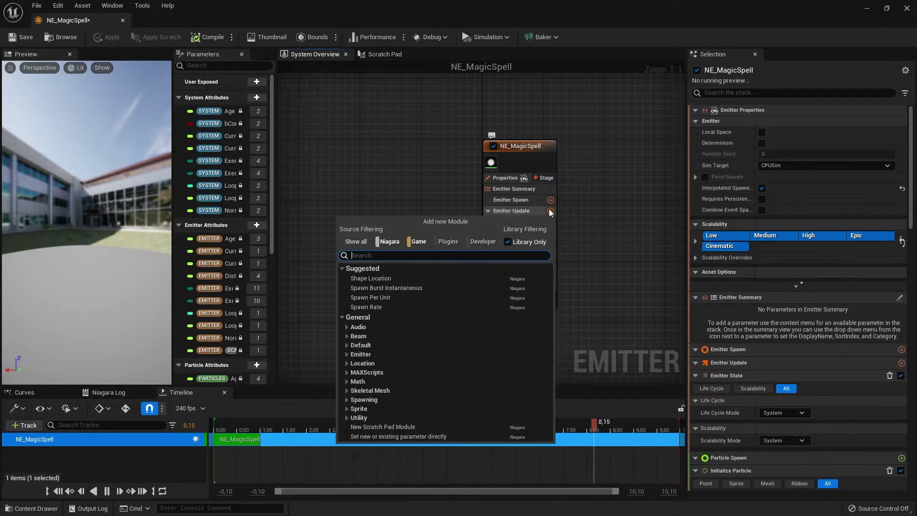
pyautogui.click(421, 297)
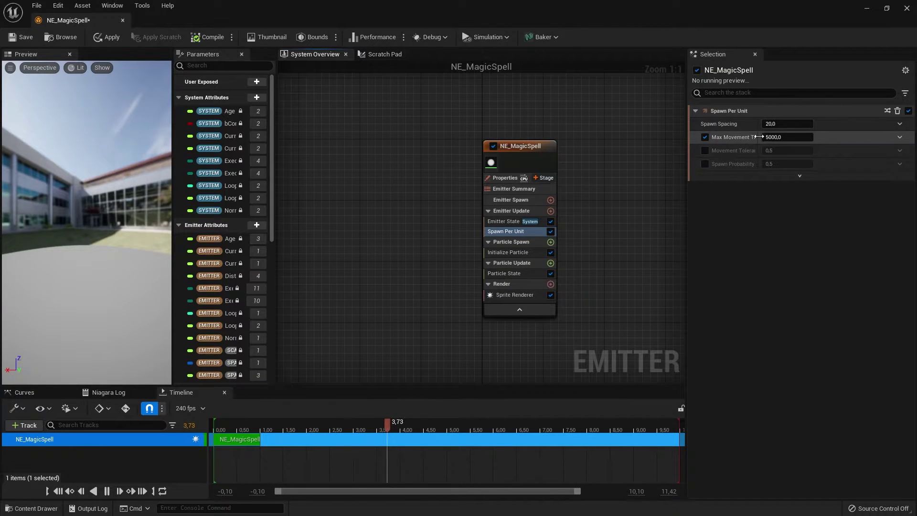
pyautogui.click(788, 124)
pyautogui.write('5')
pyautogui.press('Return')
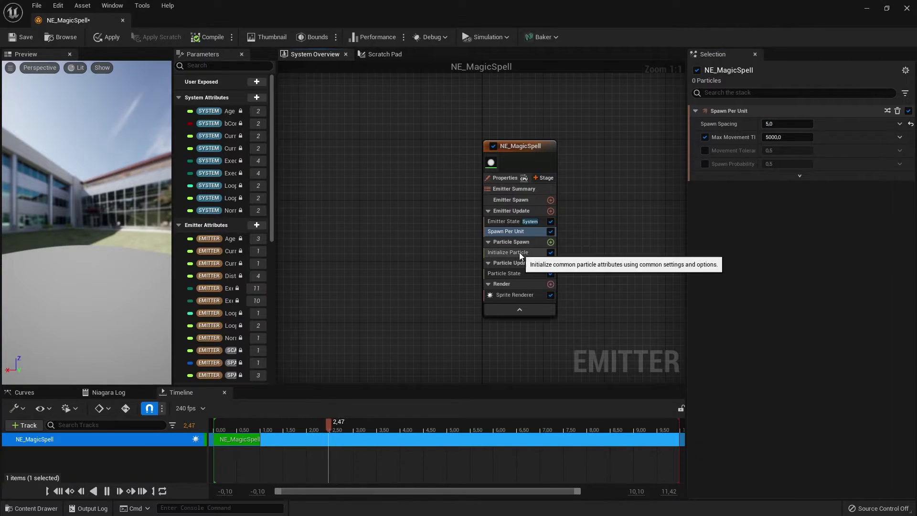
pyautogui.click(517, 296)
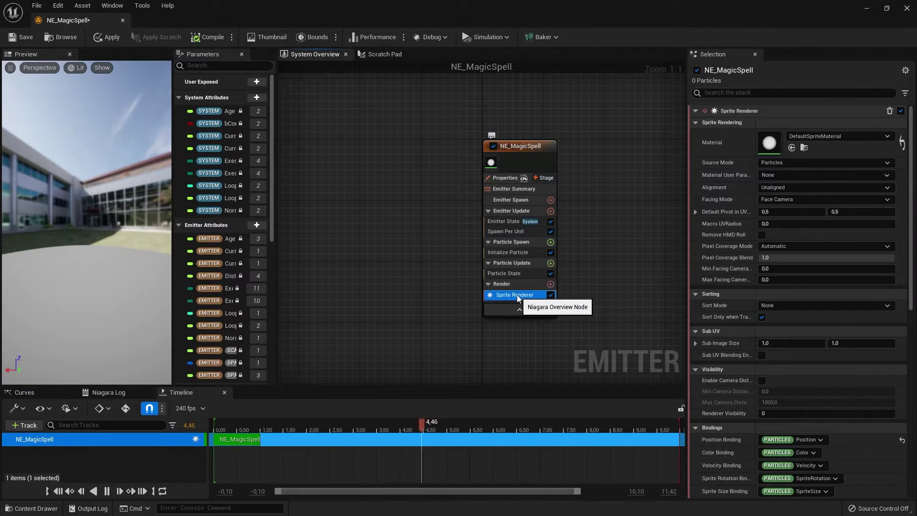
# - Replace the Sprite Renderer with a Mesh Renderer using SM_MagicSpell, then save the emitter
pyautogui.press('Delete')
pyautogui.click(551, 266)
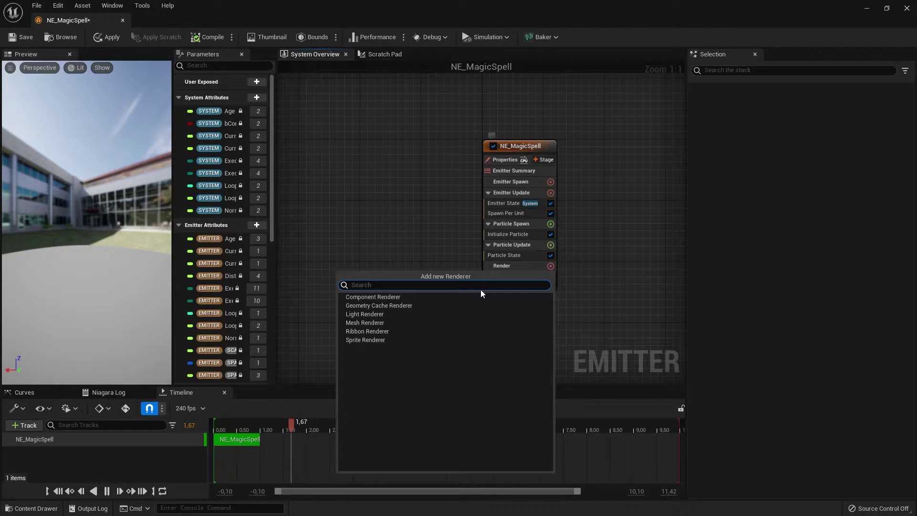
pyautogui.click(412, 321)
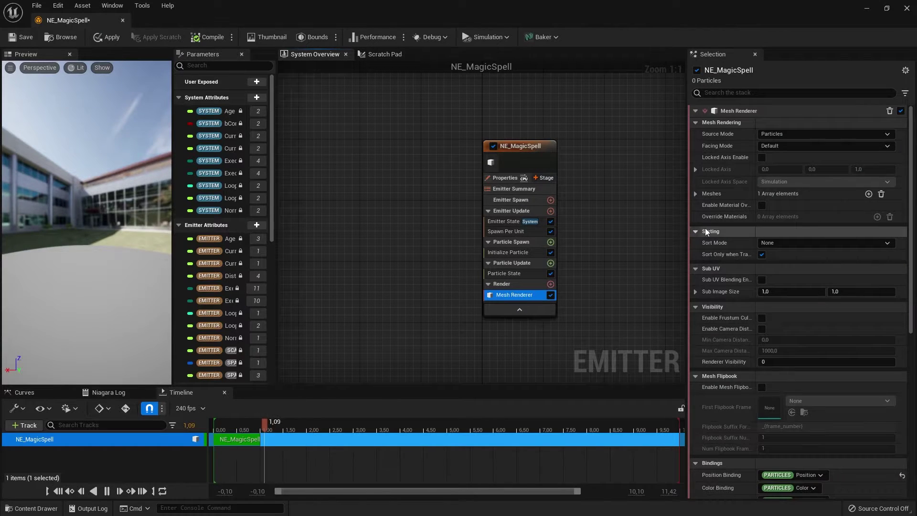
pyautogui.click(695, 193)
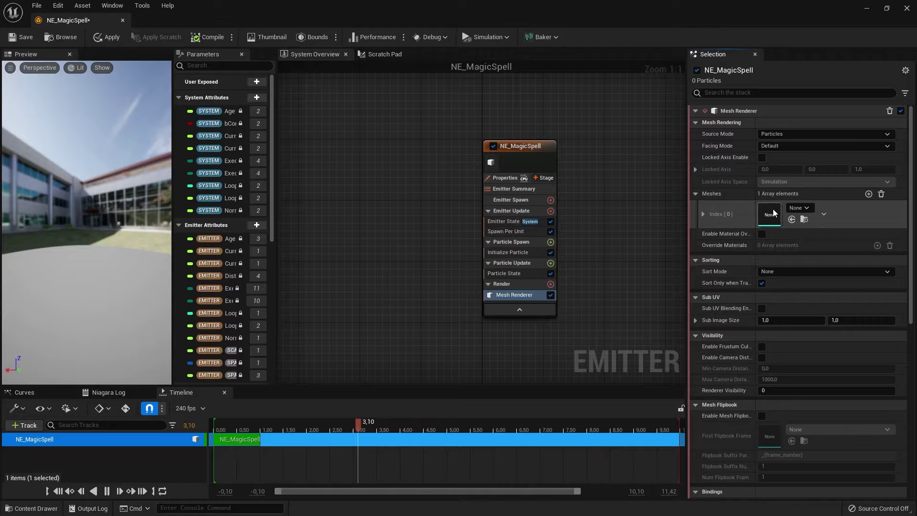
pyautogui.click(796, 211)
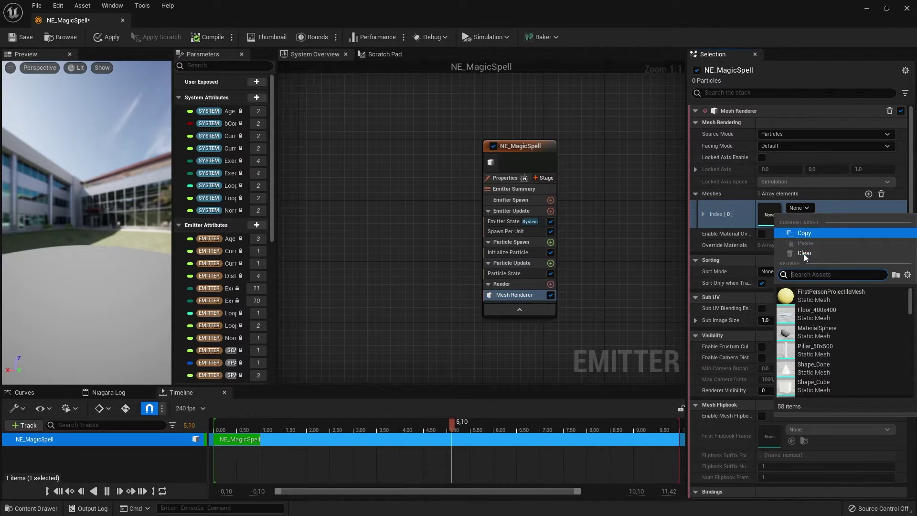
pyautogui.write('magic')
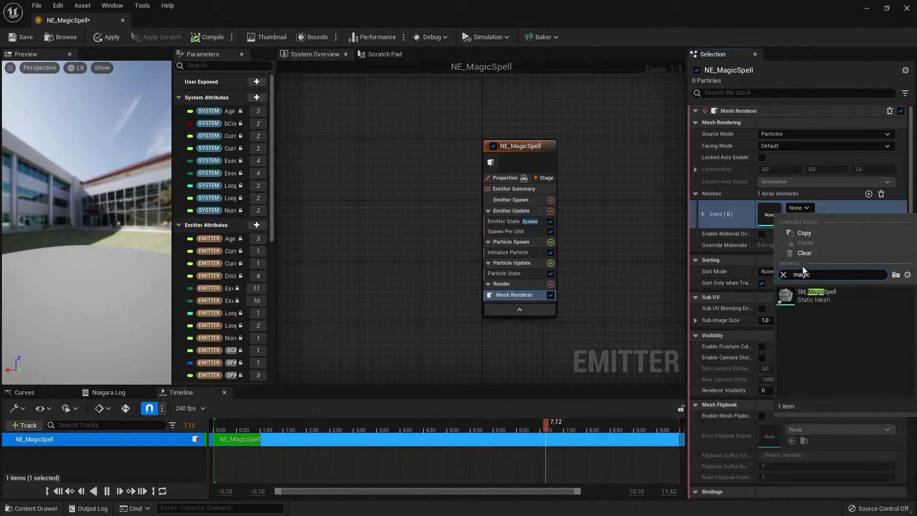
pyautogui.click(824, 293)
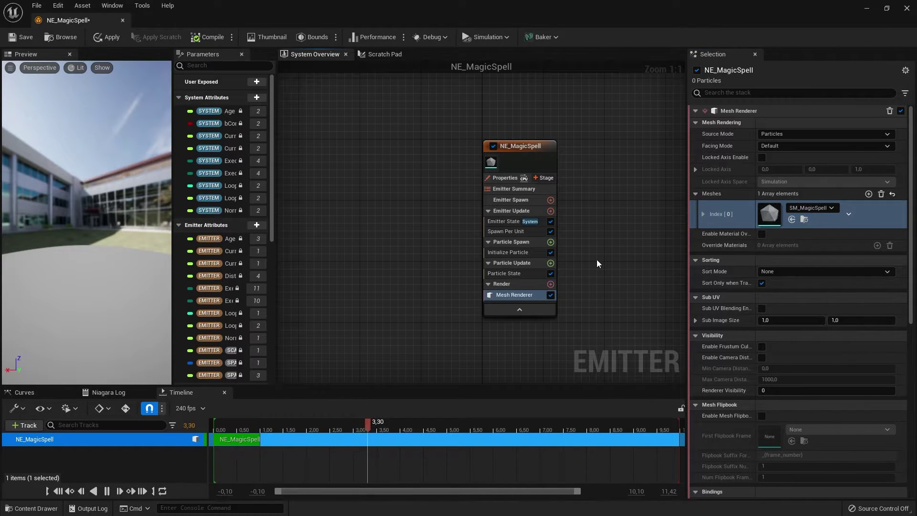
pyautogui.hotkey('ctrl', 's')
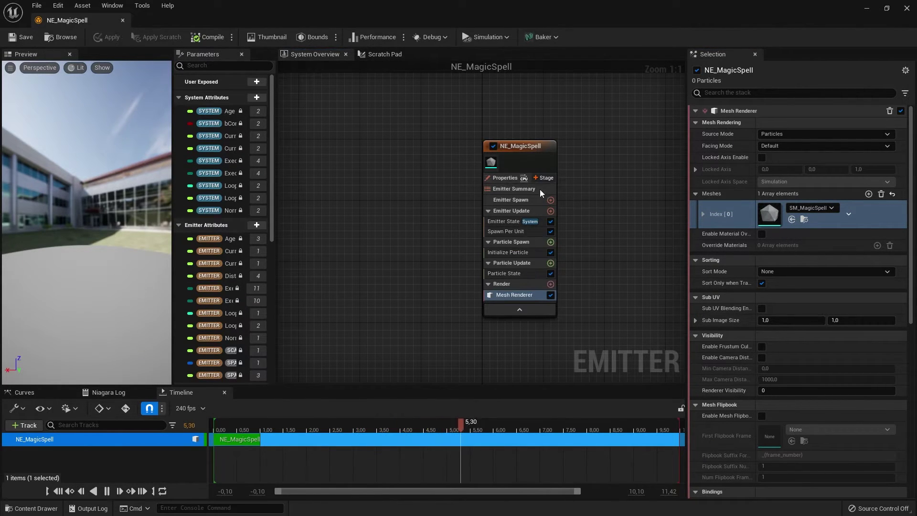
# - Add the NE Magic Spell parent emitter to NS_MagicSpell and save the system
pyautogui.click(867, 10)
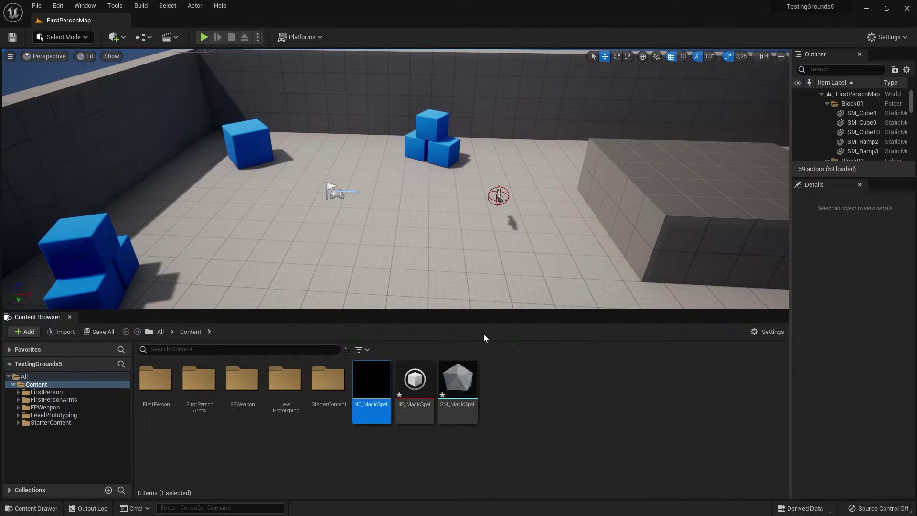
pyautogui.click(415, 380)
pyautogui.doubleClick(424, 380)
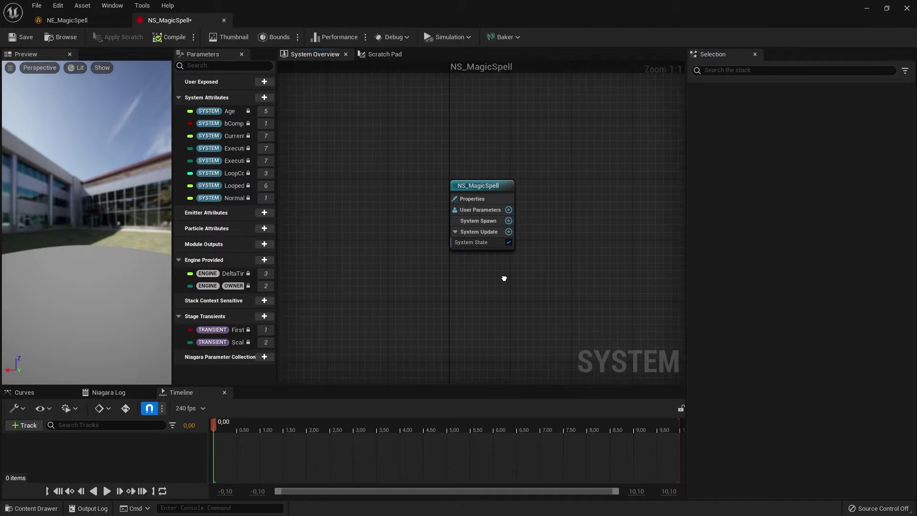
pyautogui.click(30, 428)
pyautogui.moveTo(33, 440)
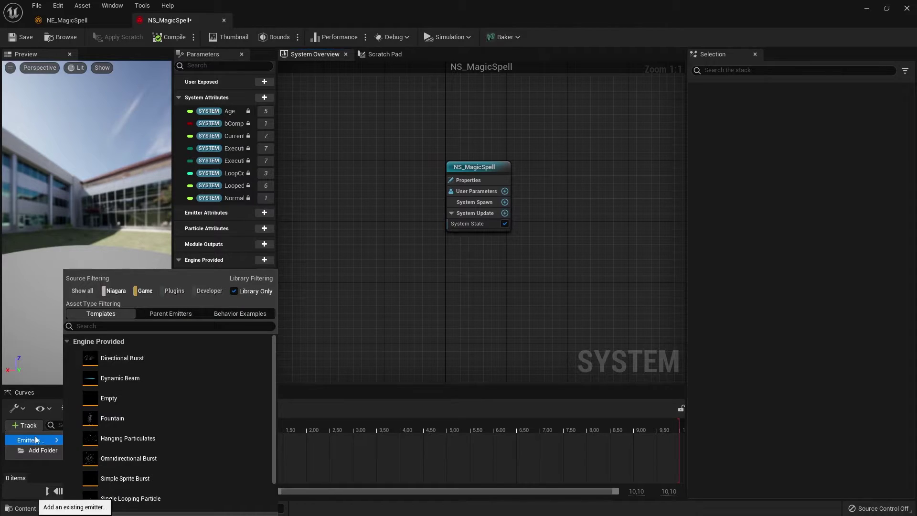
pyautogui.click(167, 314)
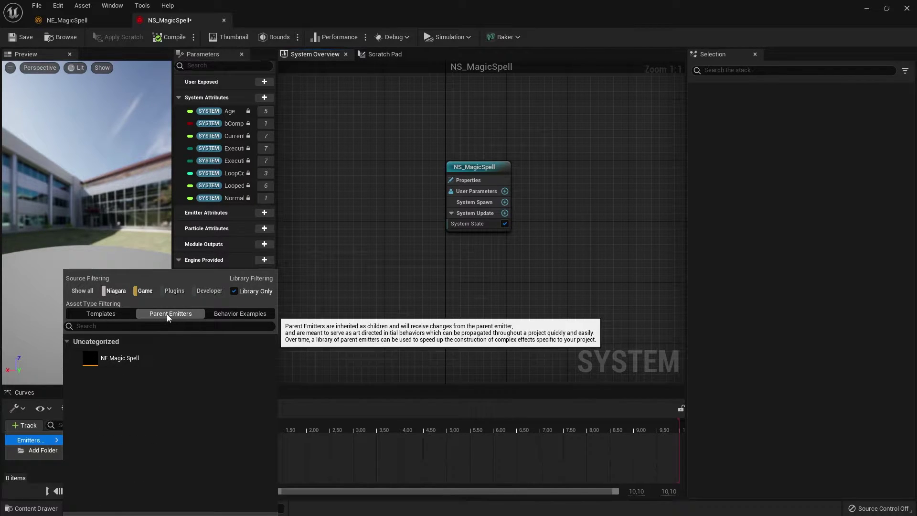
pyautogui.click(156, 363)
pyautogui.scroll(-2, 573, 268)
pyautogui.click(573, 266)
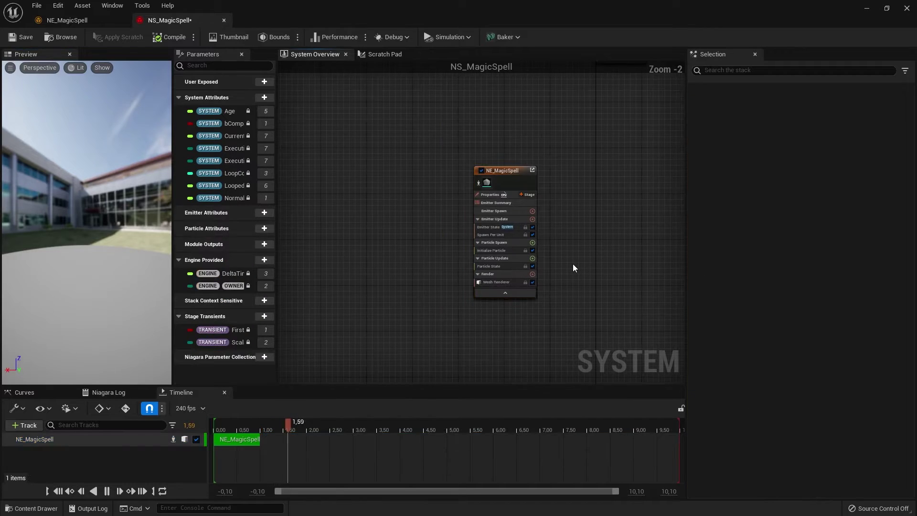
pyautogui.click(18, 38)
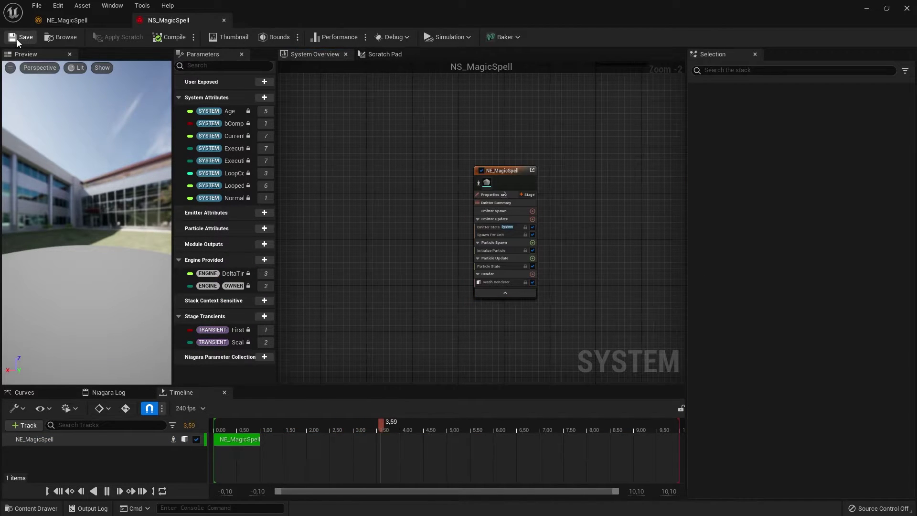
# - Drop NS_MagicSpell into the level, then move it up and along X to leave a trail
pyautogui.click(867, 8)
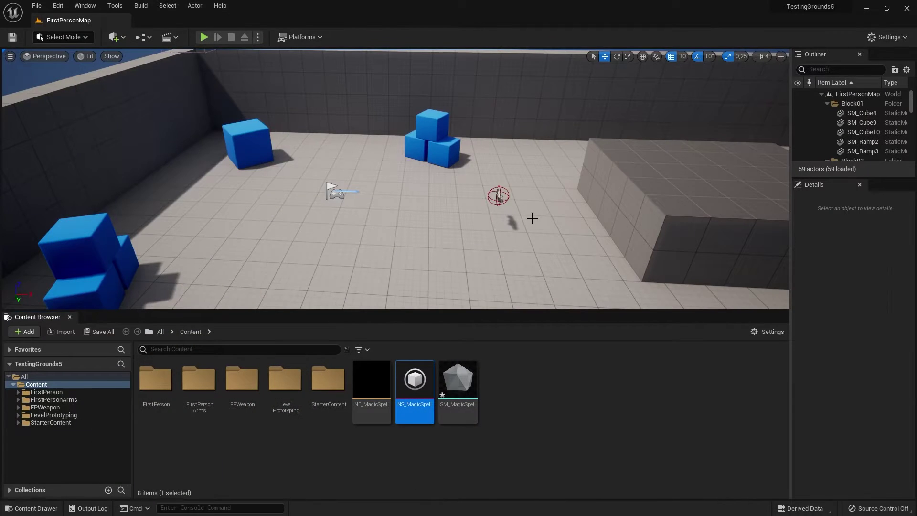
pyautogui.moveTo(532, 217); pyautogui.dragTo(498, 258, button='right')
pyautogui.moveTo(415, 379); pyautogui.dragTo(395, 158)
pyautogui.moveTo(453, 175); pyautogui.dragTo(449, 170, button='right')
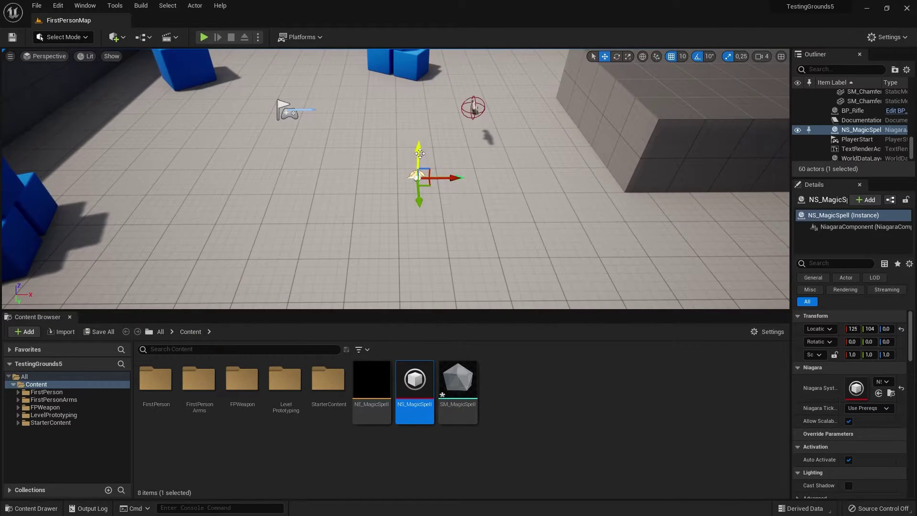
pyautogui.moveTo(420, 153); pyautogui.dragTo(561, 148)
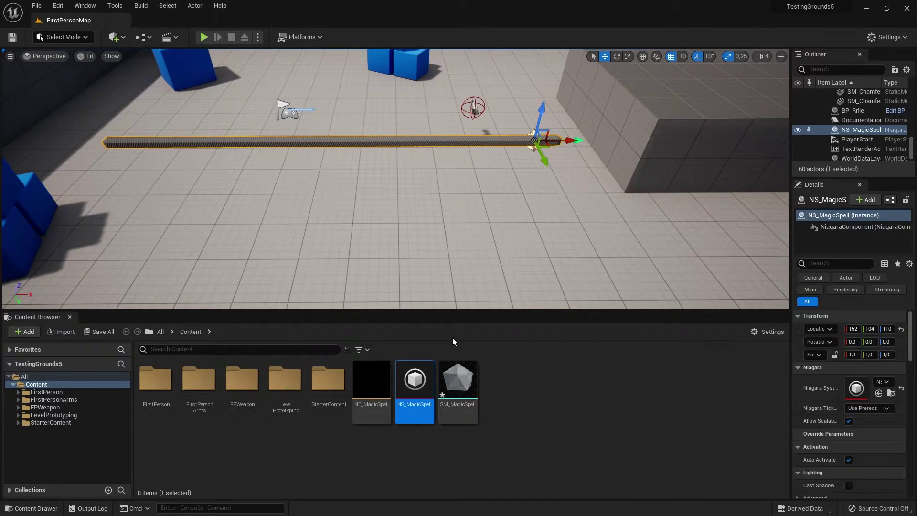
# - Set Initialize Particle Lifetime to Random Range Float with minimum 0.2 and maximum 0.5
pyautogui.doubleClick(380, 379)
pyautogui.click(515, 254)
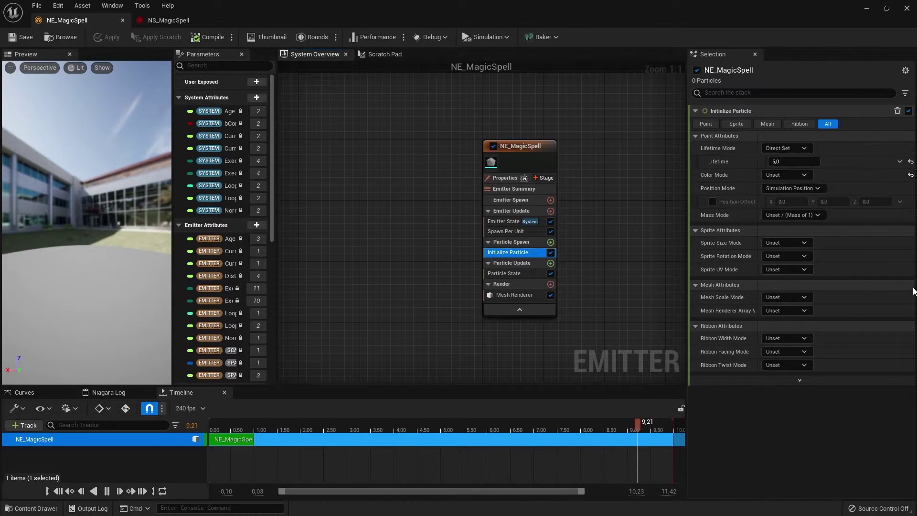
pyautogui.click(812, 158)
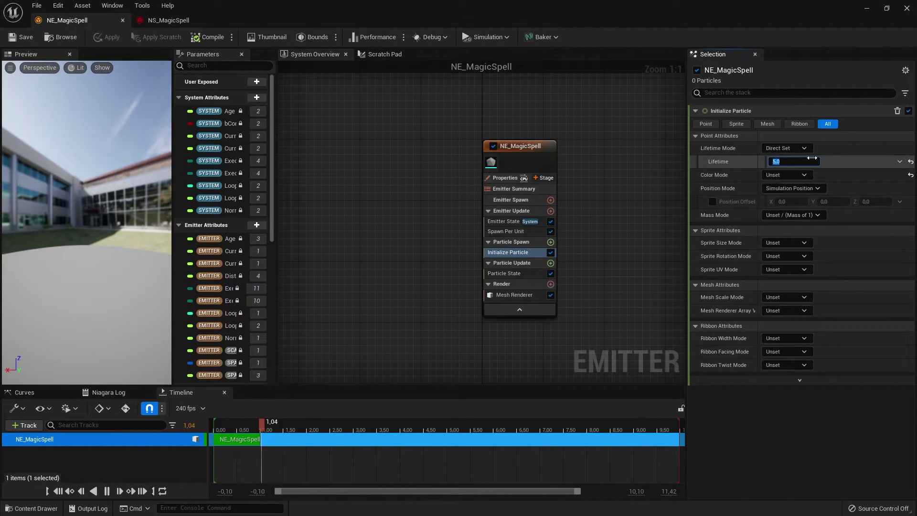
pyautogui.click(900, 161)
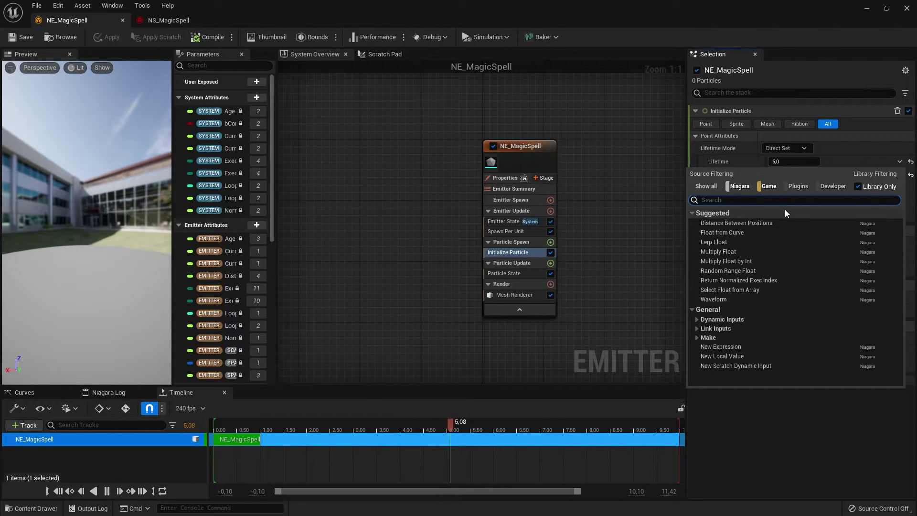
pyautogui.write('random')
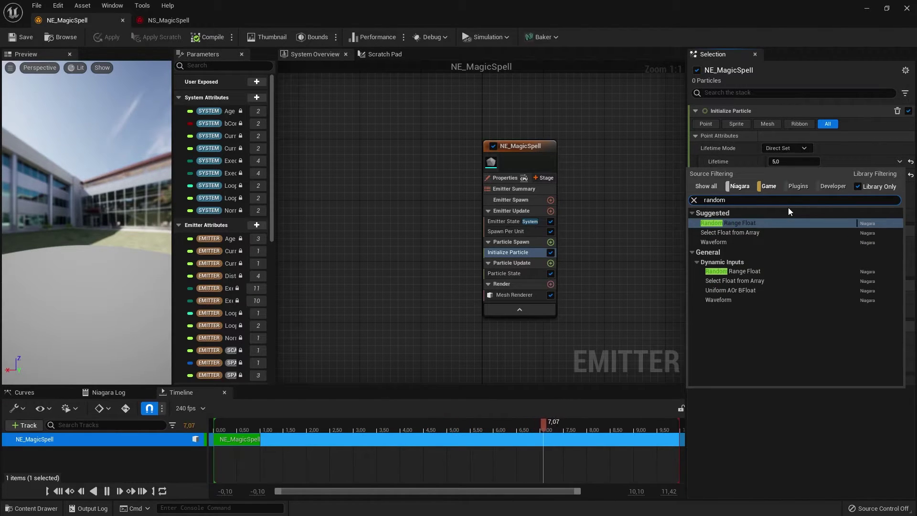
pyautogui.press('Return')
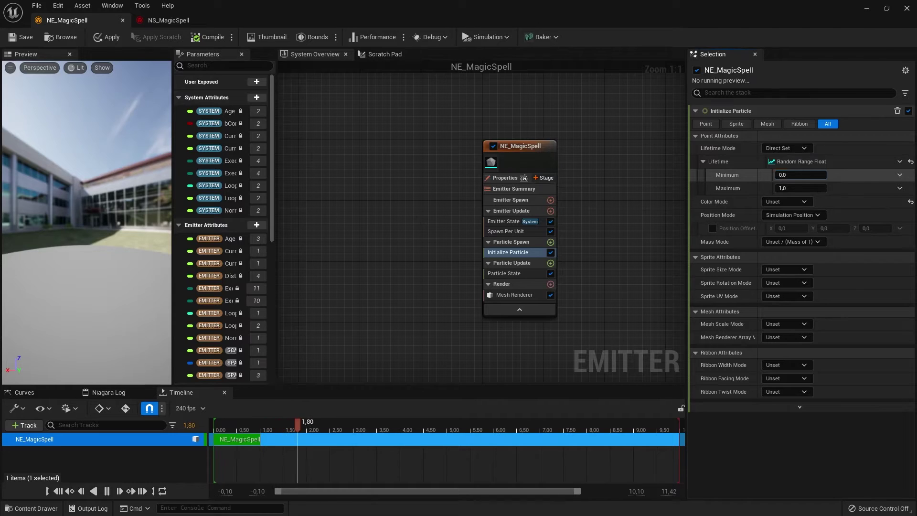
pyautogui.click(807, 188)
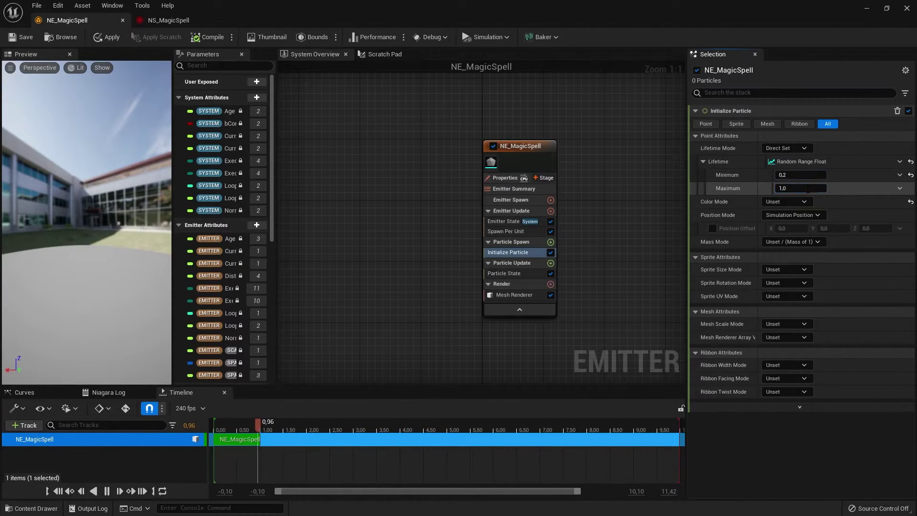
pyautogui.write('0,5')
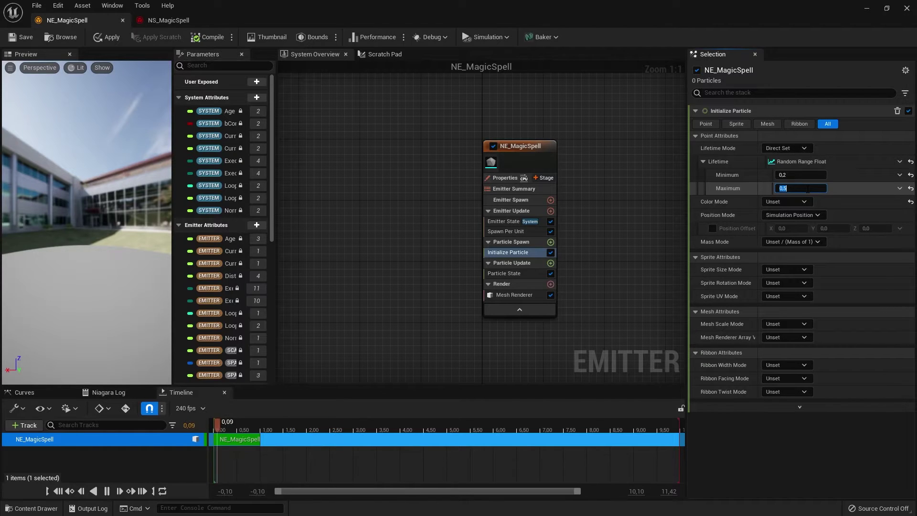
pyautogui.press('Return')
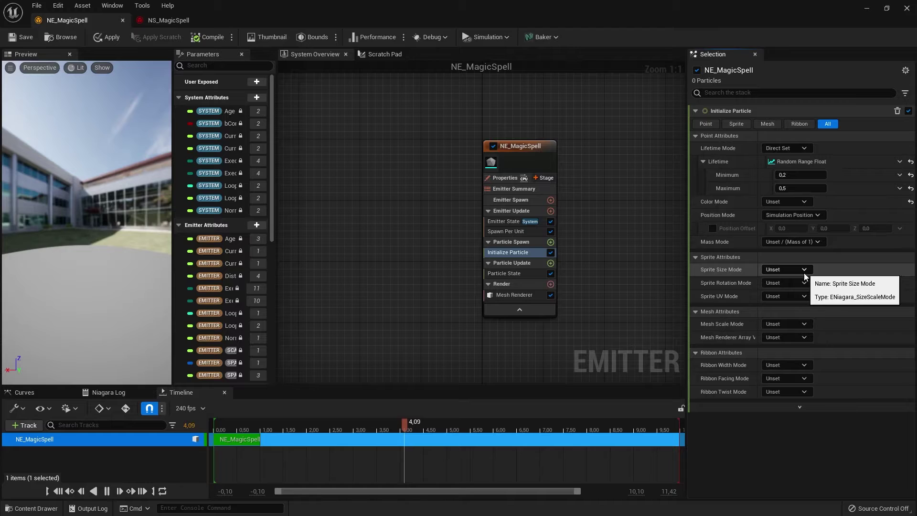
# - In Initialize Particle, set Mesh Scale Mode to Random Uniform with scale range 0.6 to 1
pyautogui.click(790, 323)
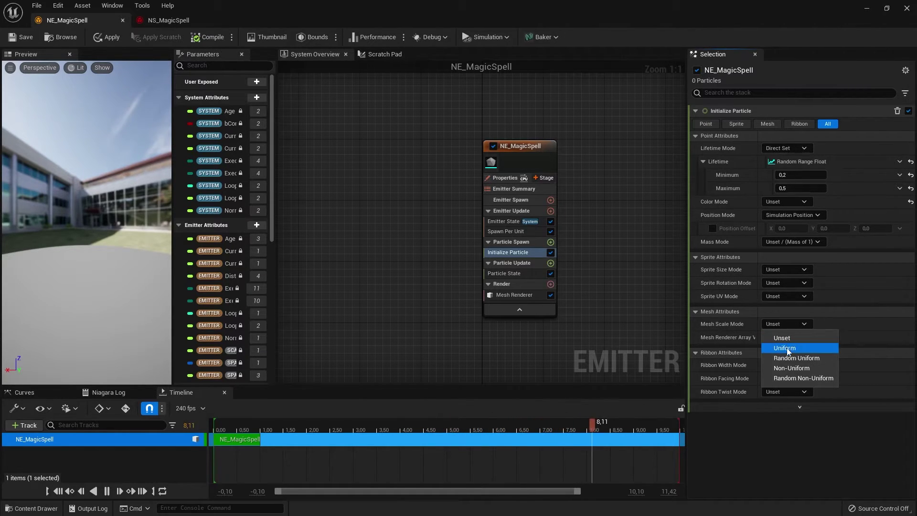
pyautogui.click(787, 358)
pyautogui.click(794, 337)
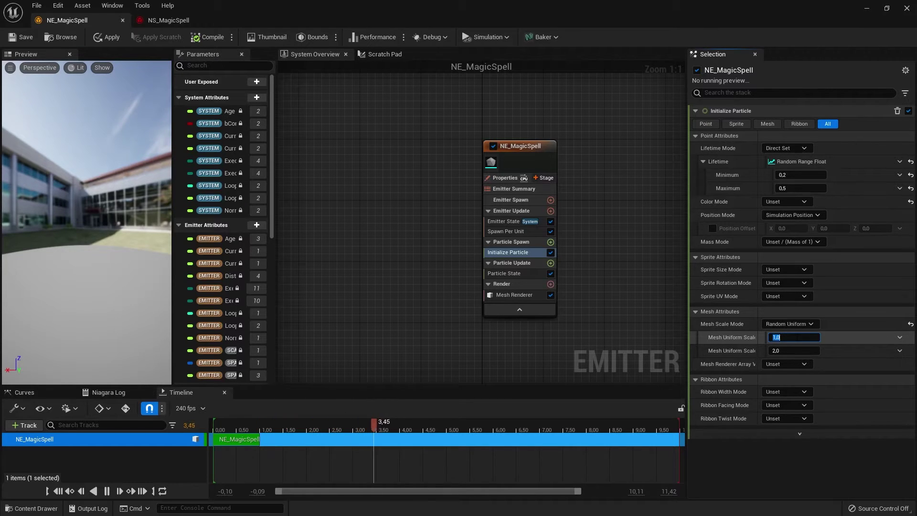
pyautogui.write('0.')
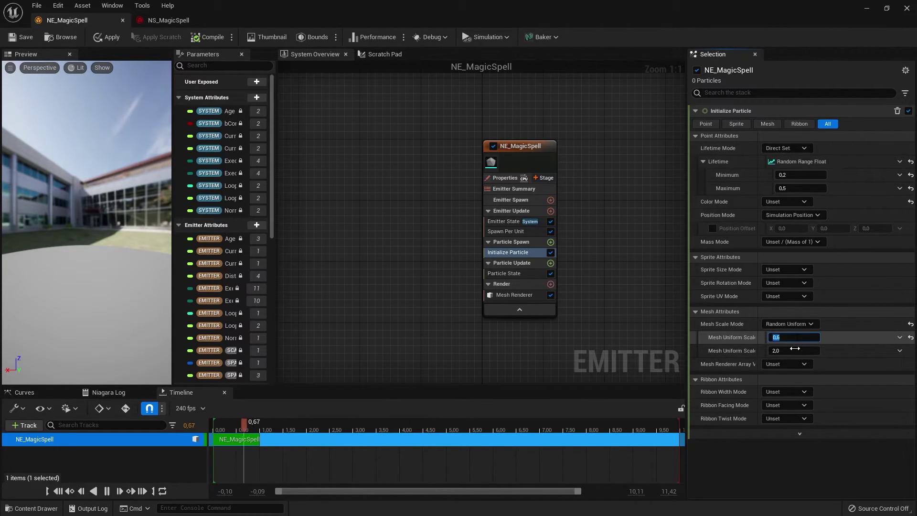
pyautogui.write('6')
pyautogui.press('Tab')
pyautogui.write('1')
pyautogui.press('Return')
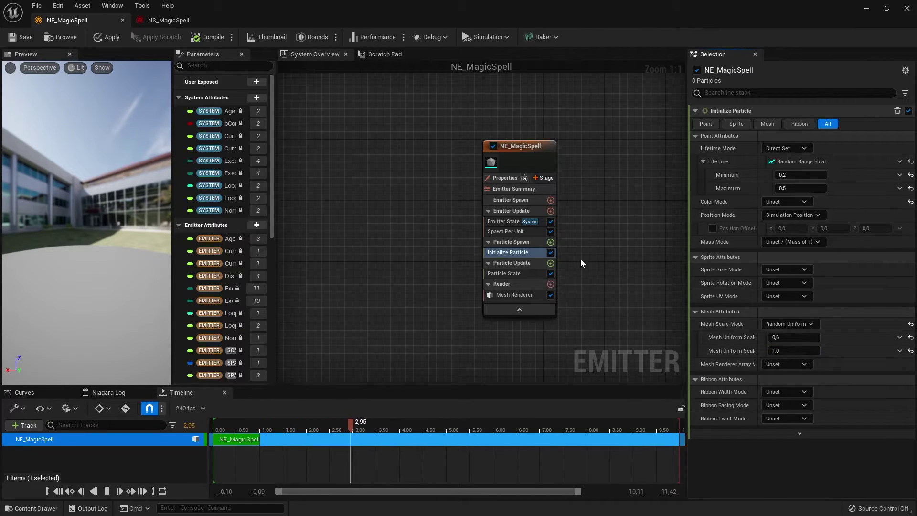
# - Add an Initial Mesh Orientation module to Particle Spawn
pyautogui.click(552, 241)
pyautogui.write('rato')
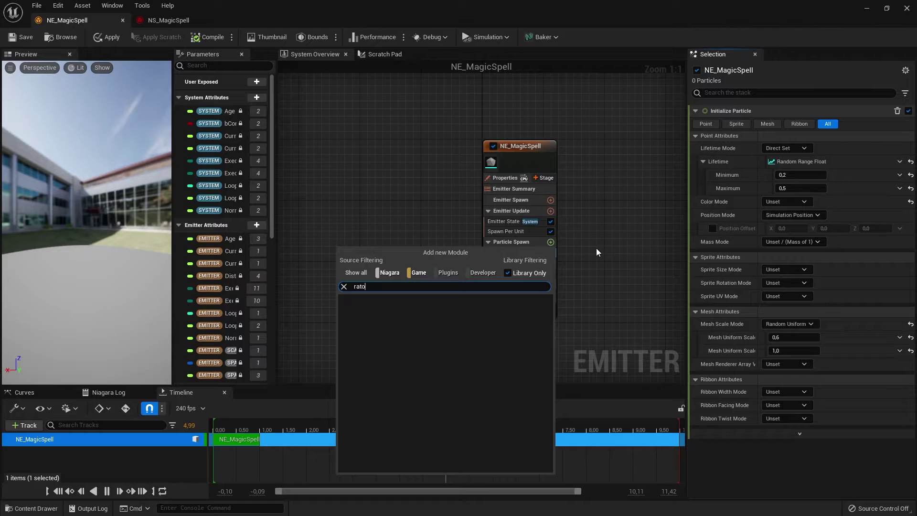
pyautogui.press('BackSpace')
pyautogui.press('BackSpace')
pyautogui.press('BackSpace')
pyautogui.write('otat')
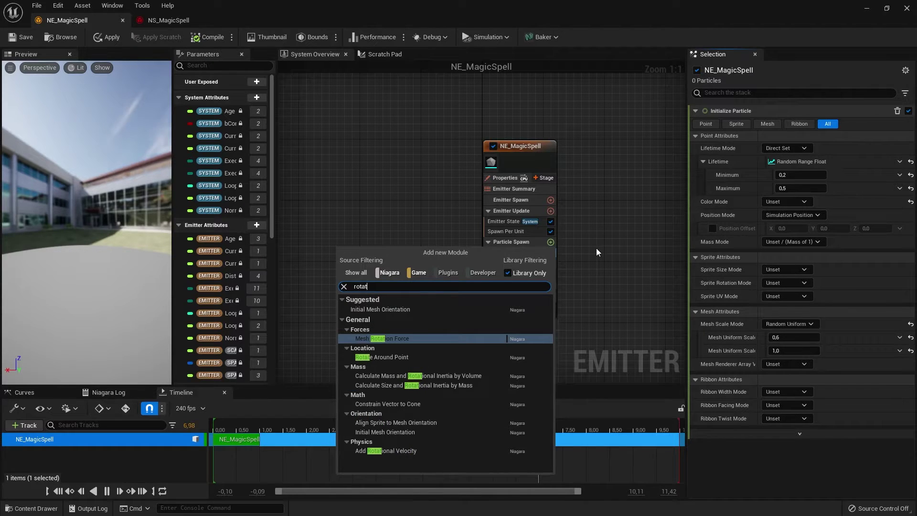
pyautogui.click(426, 309)
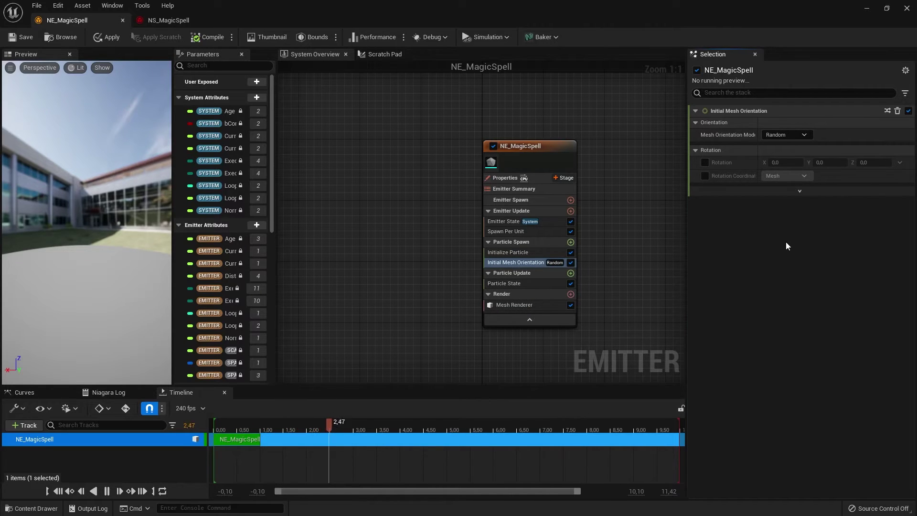
# - Enable the module's Rotation and drive it with a Random Range Vector
pyautogui.click(705, 175)
pyautogui.click(705, 163)
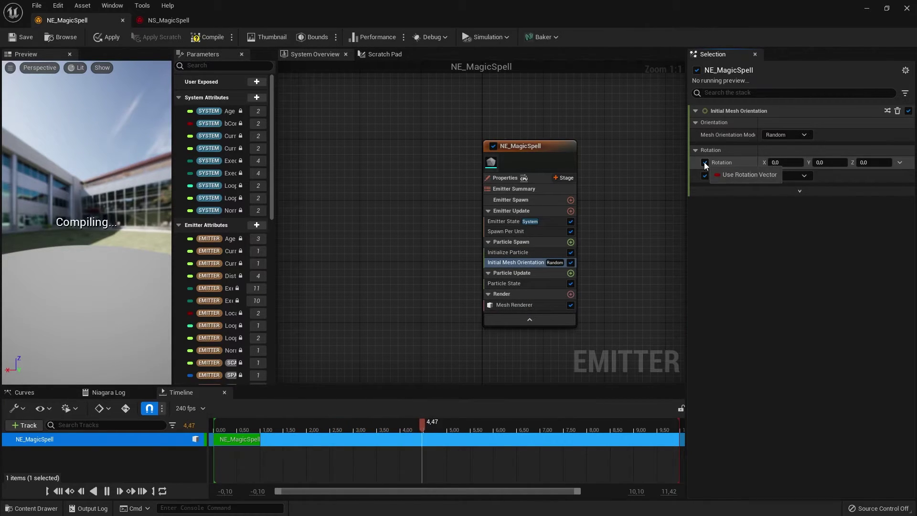
pyautogui.click(900, 162)
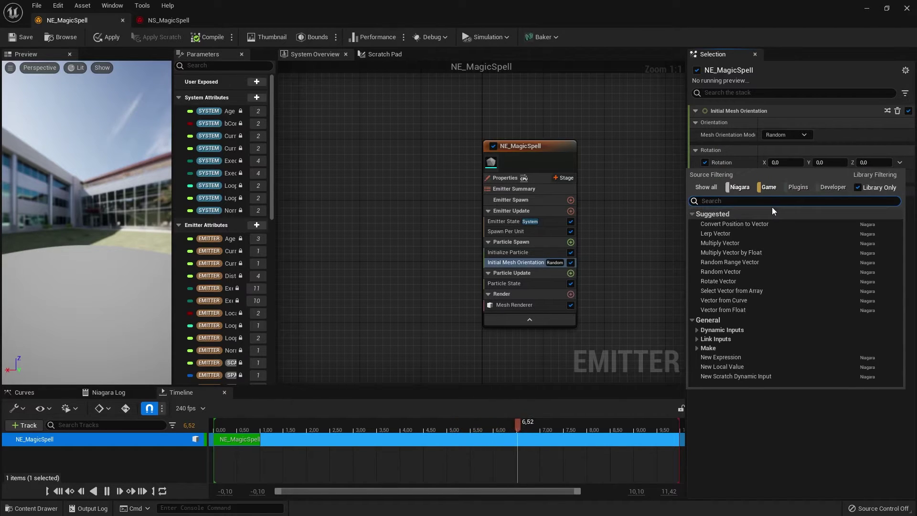
pyautogui.write('random')
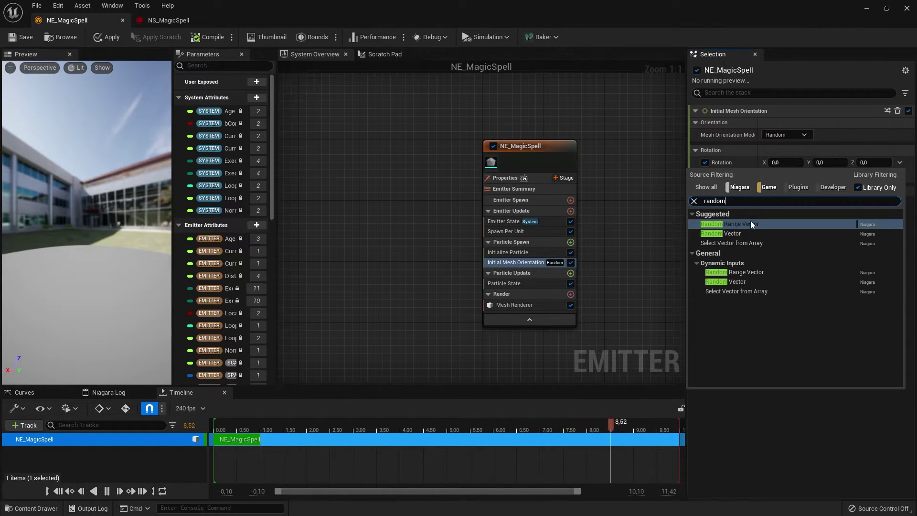
pyautogui.click(751, 223)
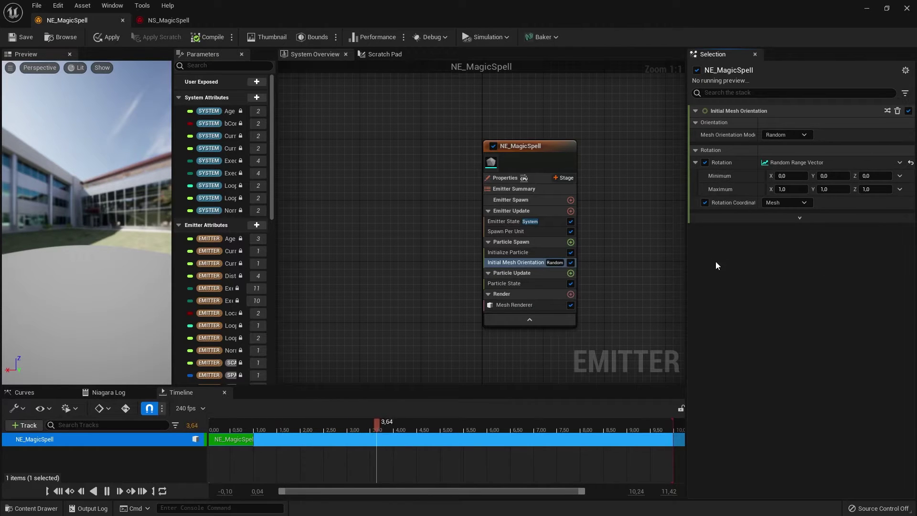
# - Apply the emitter changes and drag the spell actor in the level to preview the trail
pyautogui.click(107, 36)
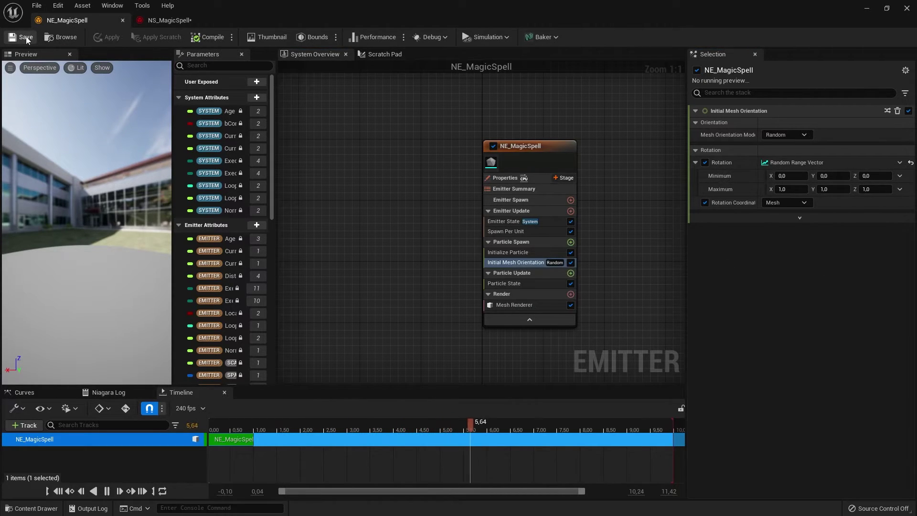
pyautogui.click(868, 10)
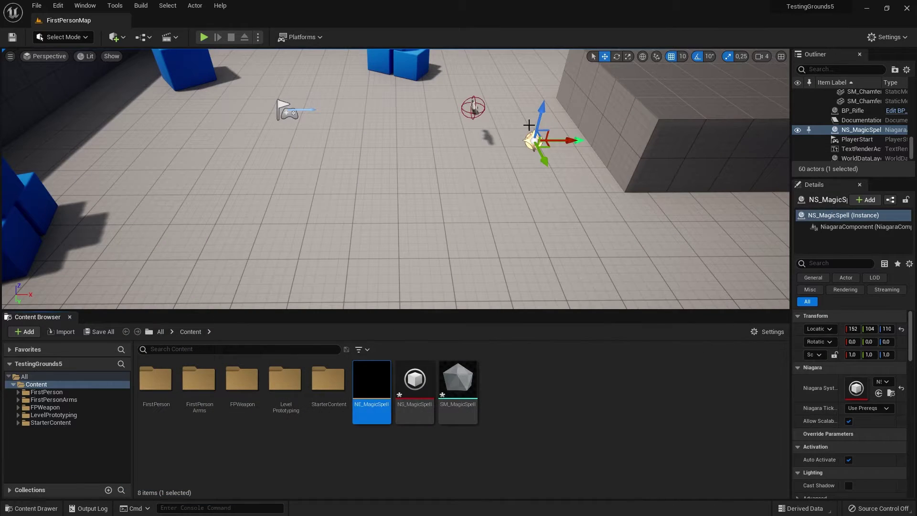
pyautogui.moveTo(570, 141); pyautogui.dragTo(554, 150)
# - Reopen NE_MagicSpell and add a Scale Mesh Size module with Scale Factor set to Vector from Curve
pyautogui.doubleClick(372, 387)
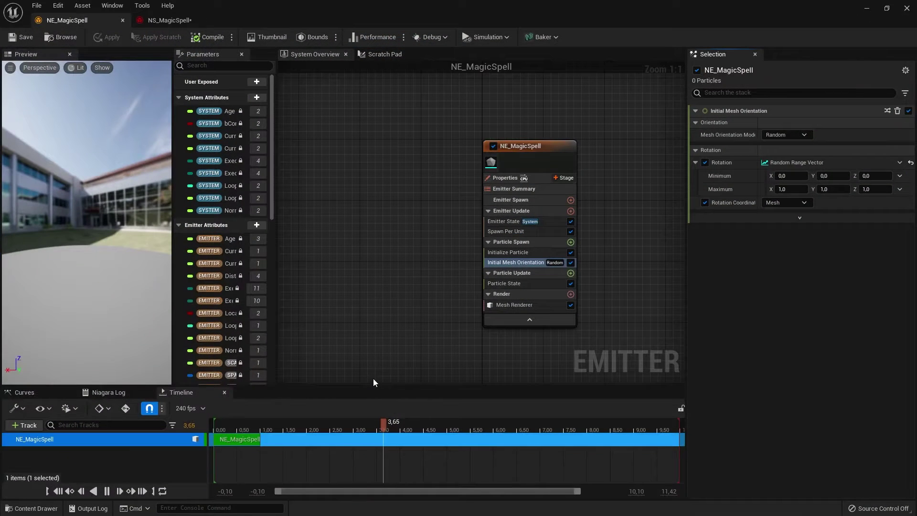
pyautogui.click(570, 273)
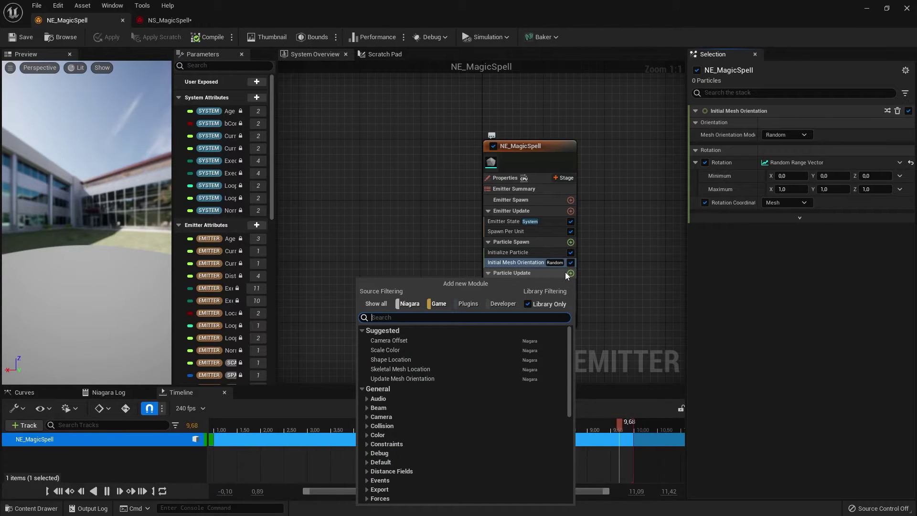
pyautogui.write('scale mesh')
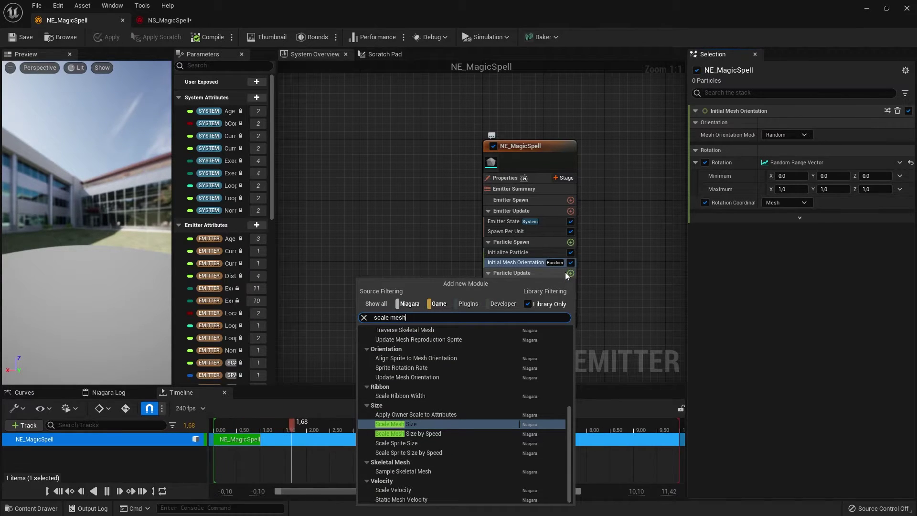
pyautogui.click(457, 424)
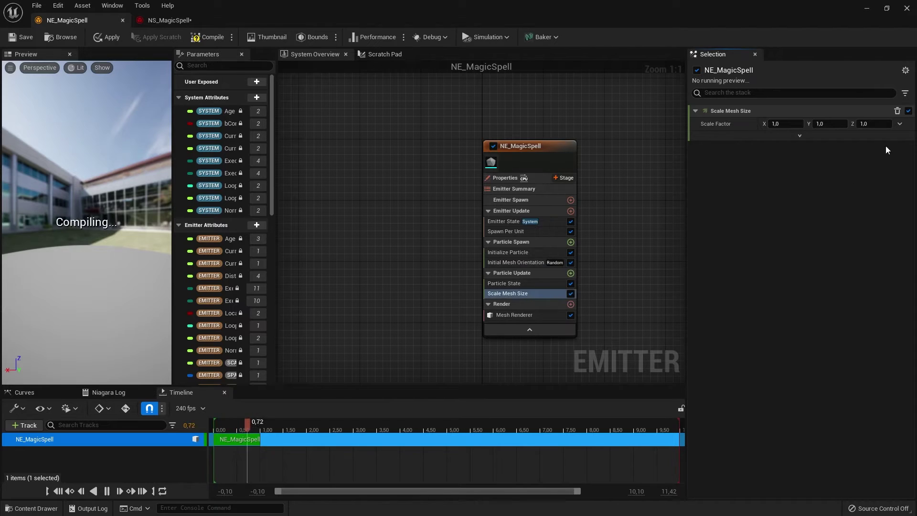
pyautogui.click(900, 124)
pyautogui.write('cur')
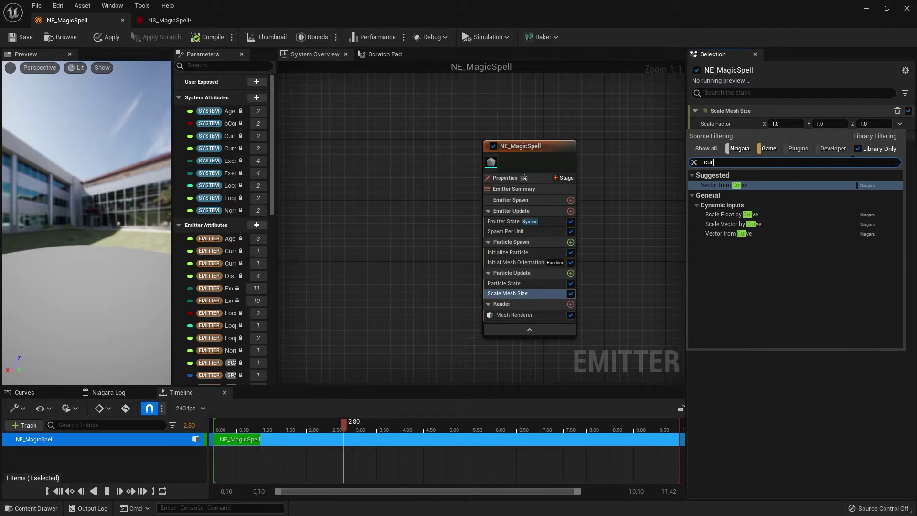
pyautogui.write('ve')
pyautogui.click(835, 184)
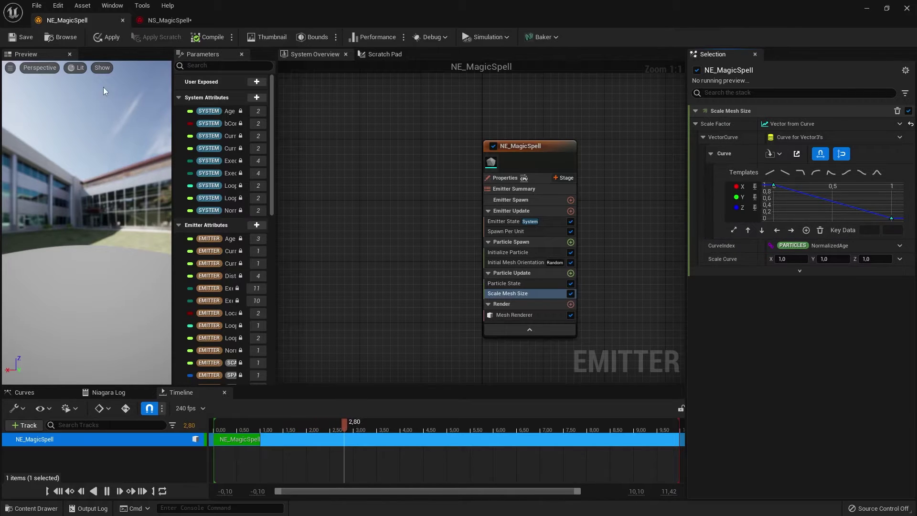
# - Save the emitter and drag the actor in the level to preview the shrinking trail
pyautogui.click(22, 38)
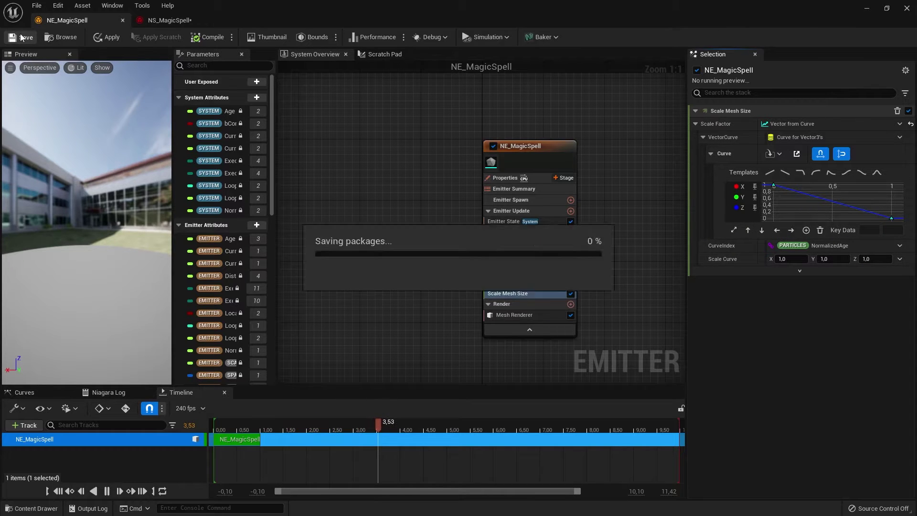
pyautogui.click(867, 11)
pyautogui.moveTo(547, 140)
pyautogui.mouseDown()
pyautogui.moveTo(280, 143)
pyautogui.moveTo(615, 148)
pyautogui.moveTo(307, 143)
pyautogui.moveTo(547, 142)
pyautogui.mouseUp()
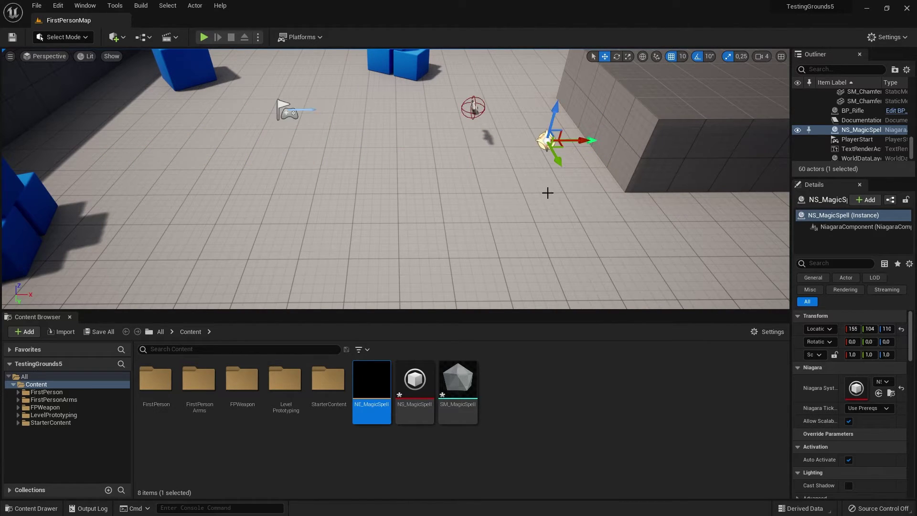
# - Add a new Material asset in the Content Browser named M_EmissiveParticleMat
pyautogui.rightClick(548, 388)
pyautogui.click(606, 179)
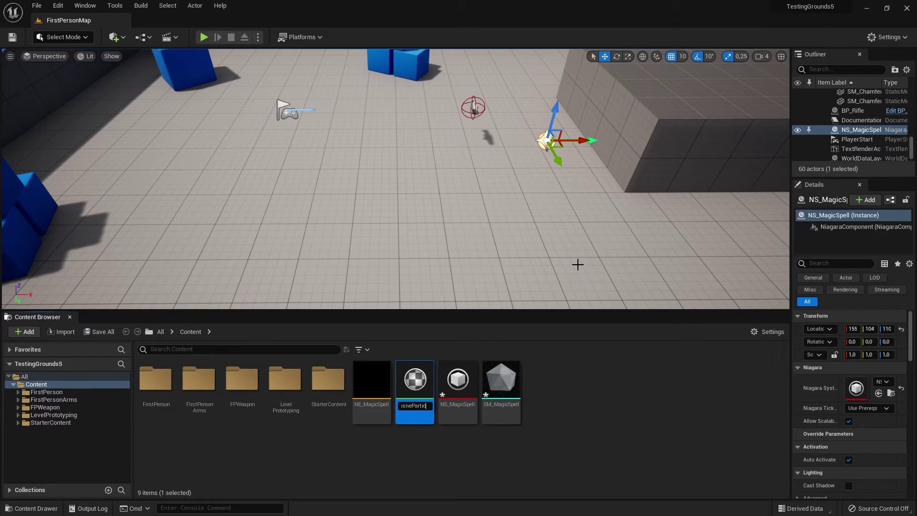
pyautogui.press('Return')
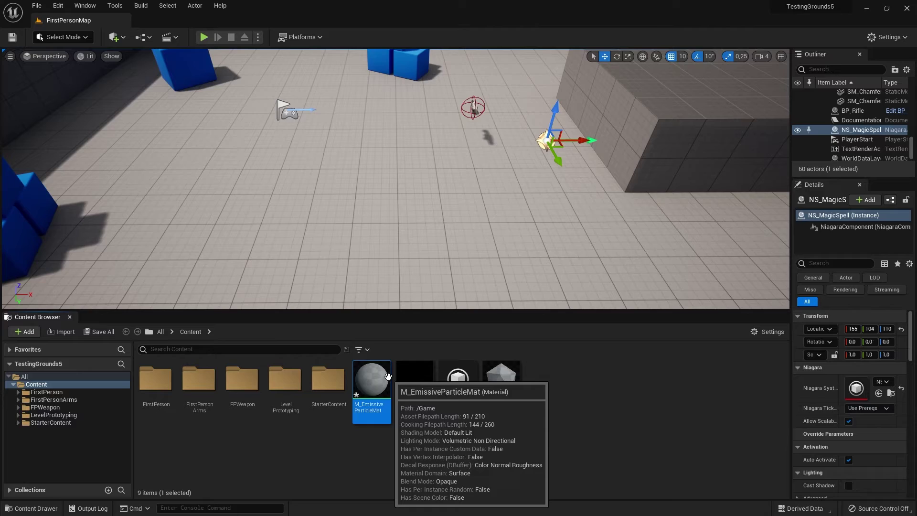
# - In M_EmissiveParticleMat, set Blend Mode to Additive and Shading Model to Unlit
pyautogui.doubleClick(371, 380)
pyautogui.click(640, 118)
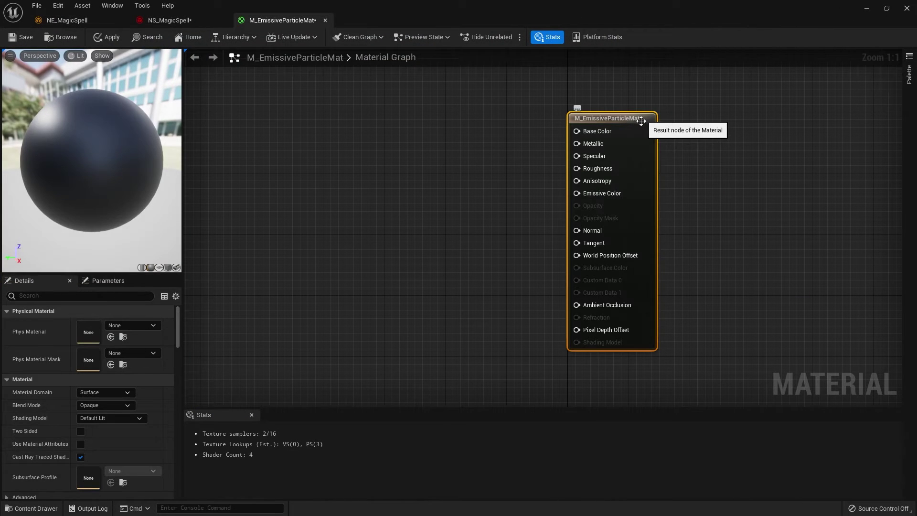
pyautogui.click(103, 405)
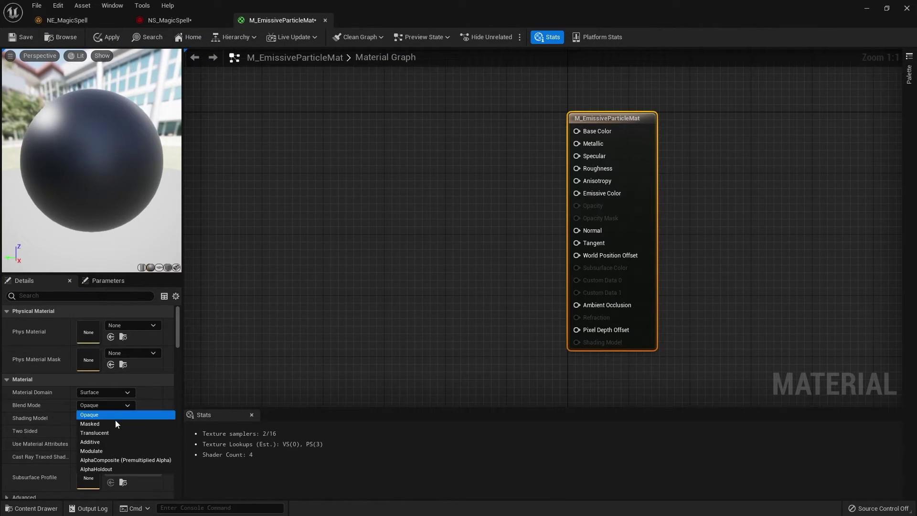
pyautogui.click(104, 438)
pyautogui.click(127, 418)
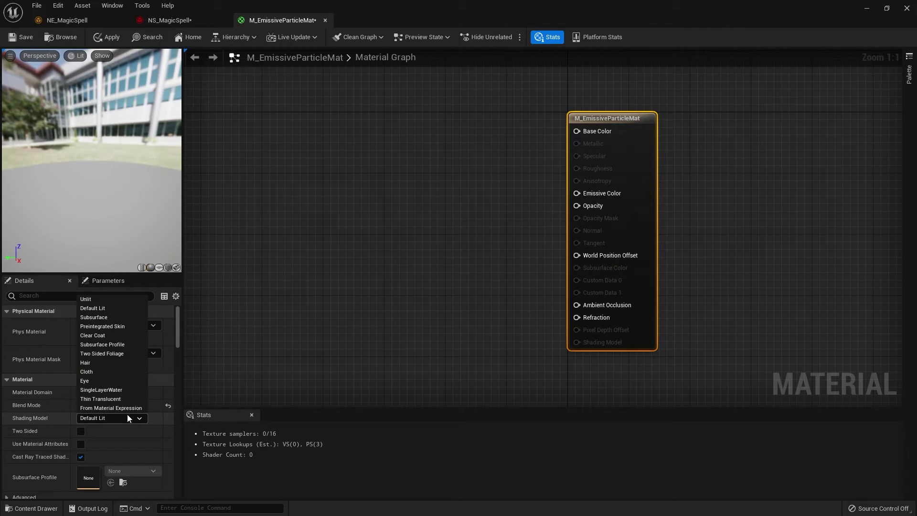
pyautogui.click(110, 299)
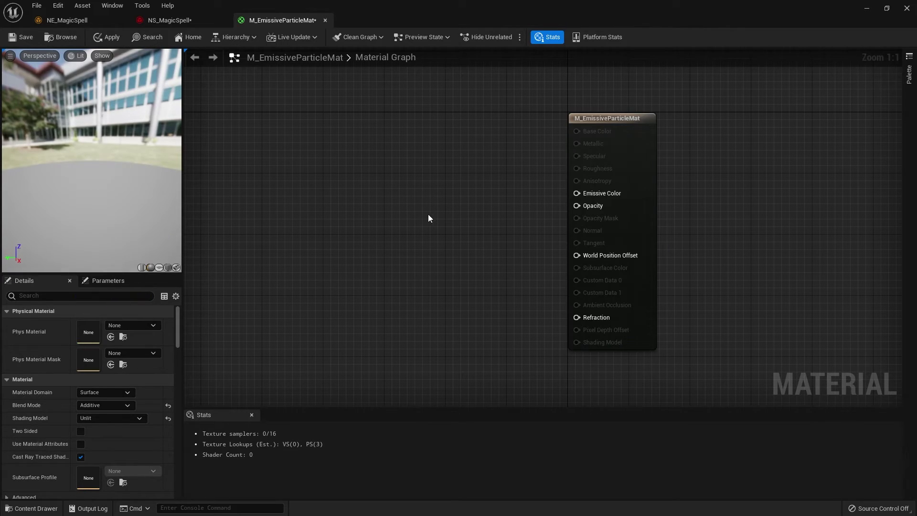
# - Wire a Particle Color node into Emissive Color and save the material
pyautogui.rightClick(414, 206)
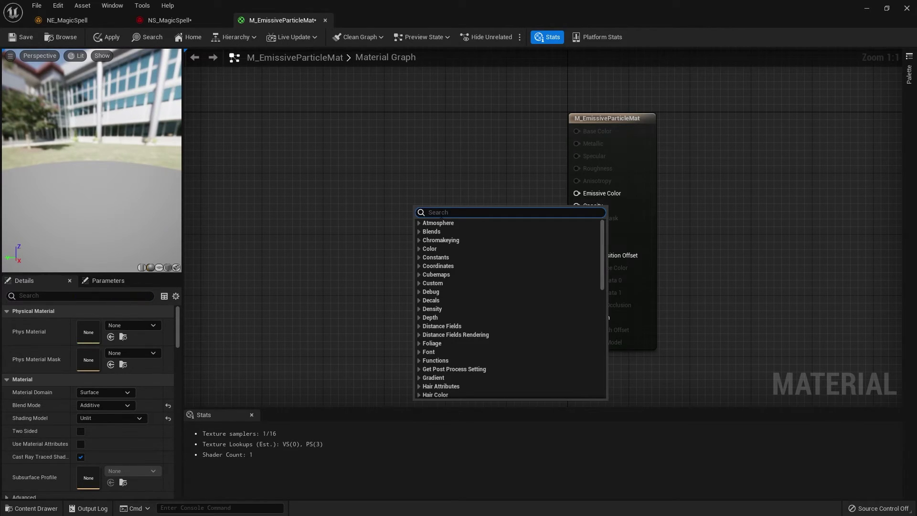
pyautogui.write('par')
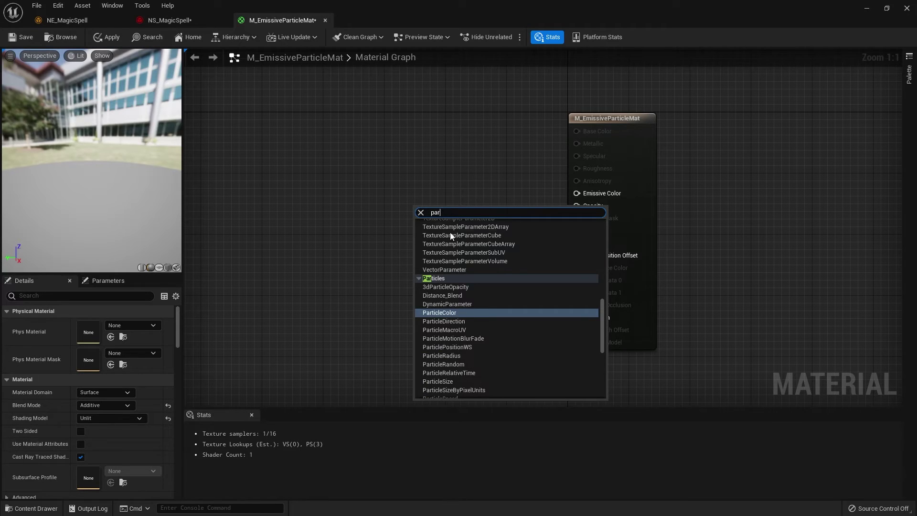
pyautogui.click(466, 312)
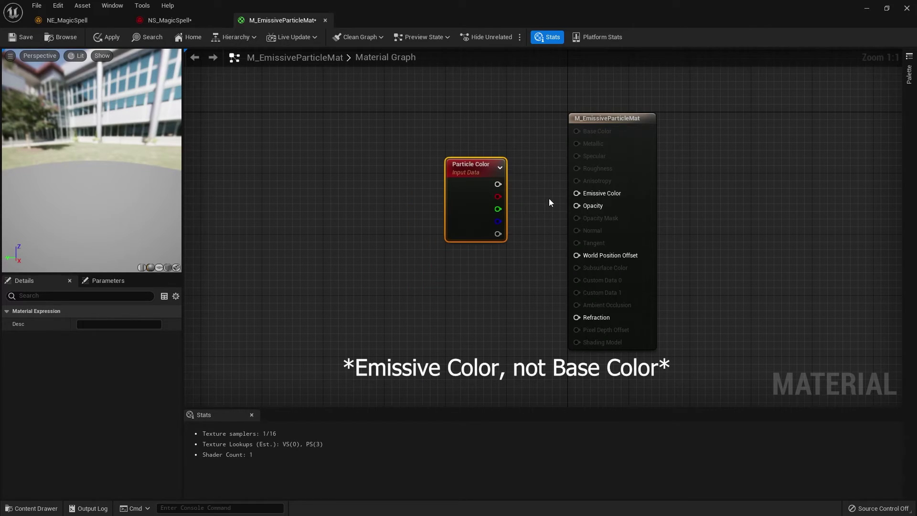
pyautogui.moveTo(498, 184); pyautogui.dragTo(585, 199)
pyautogui.click(535, 244)
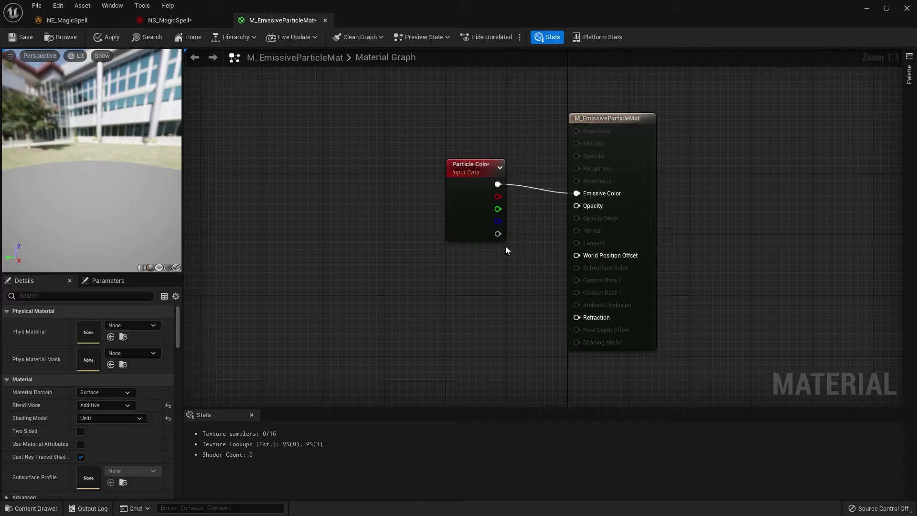
pyautogui.click(22, 38)
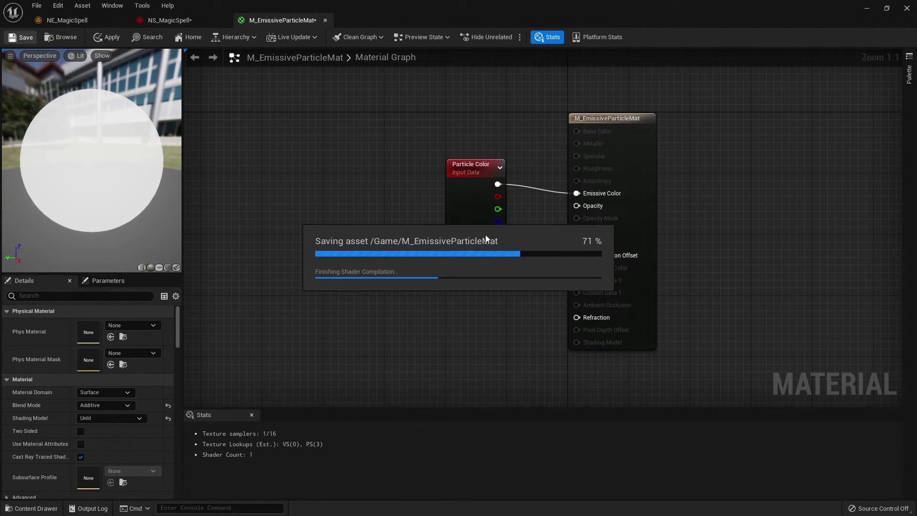
# - Create a material instance from M_EmissiveParticleMat and name it MI_EmissiveParticleMat
pyautogui.click(867, 8)
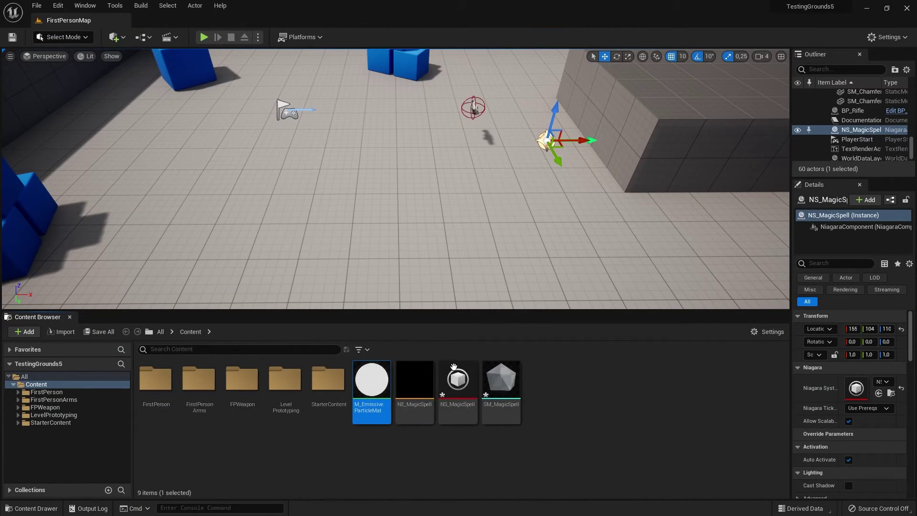
pyautogui.rightClick(381, 385)
pyautogui.click(431, 163)
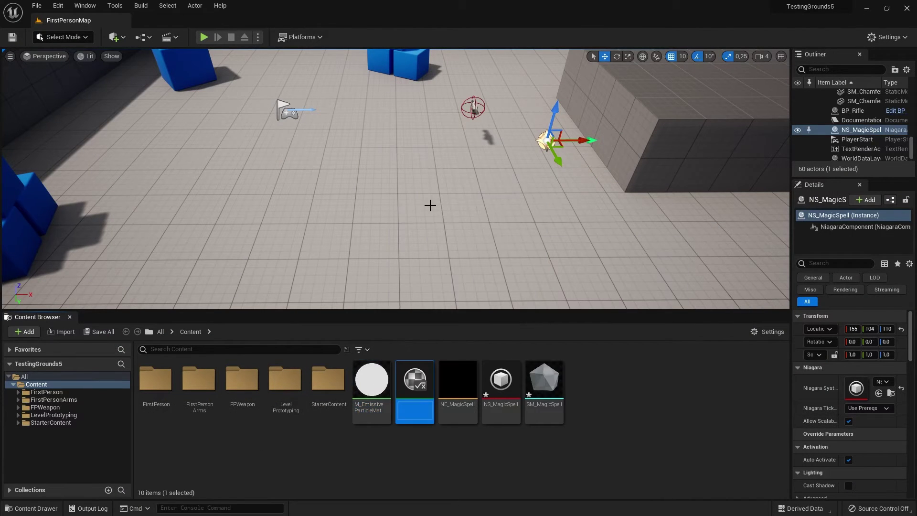
pyautogui.press('BackSpace')
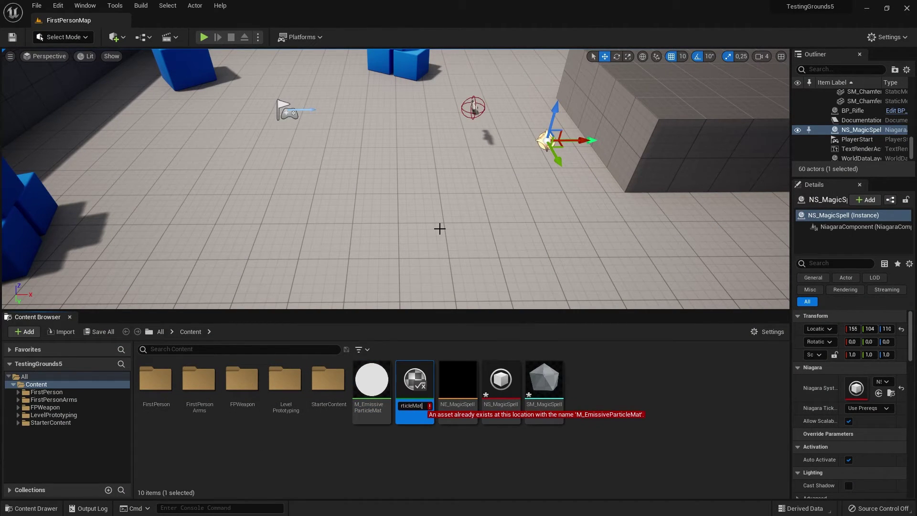
pyautogui.press('Home')
pyautogui.press('Right')
pyautogui.write('I')
pyautogui.press('Return')
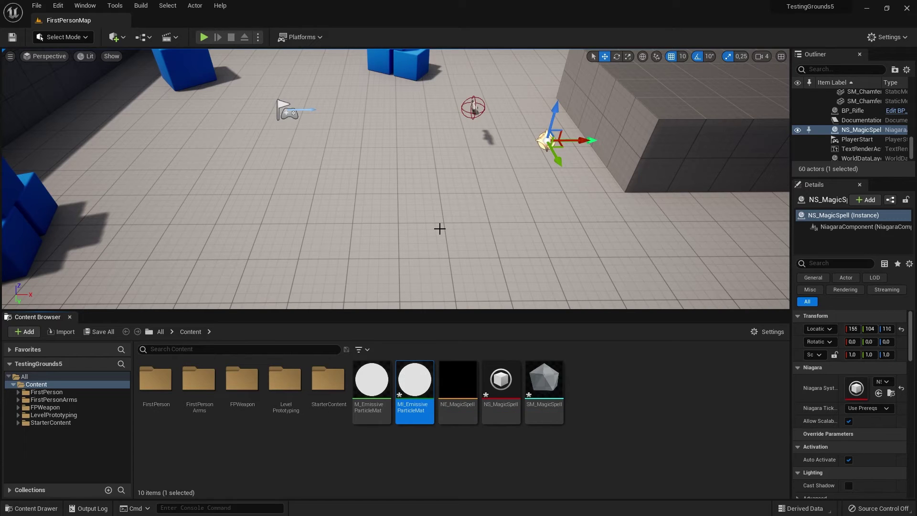
# - On NE_MagicSpell's Mesh Renderer, enable material overrides, add MI_EmissiveParticleMat as override, and apply
pyautogui.doubleClick(458, 382)
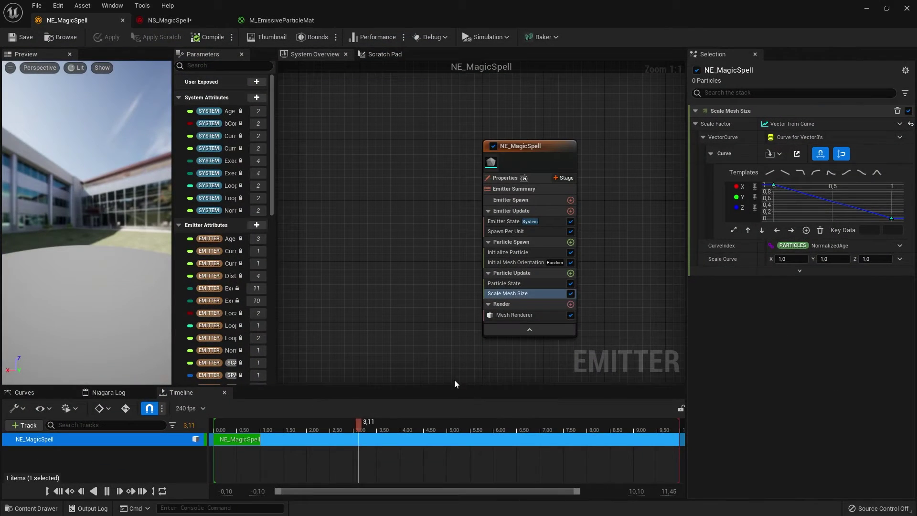
pyautogui.click(495, 317)
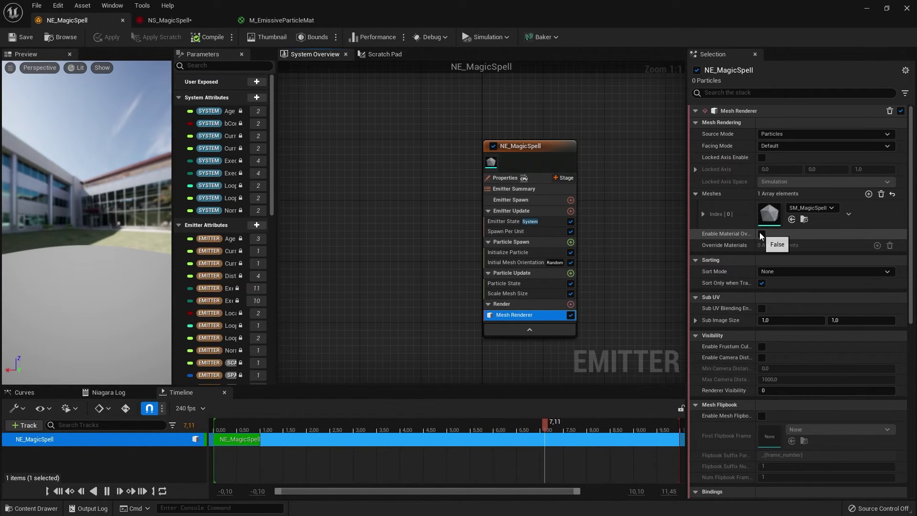
pyautogui.moveTo(754, 233); pyautogui.dragTo(769, 234)
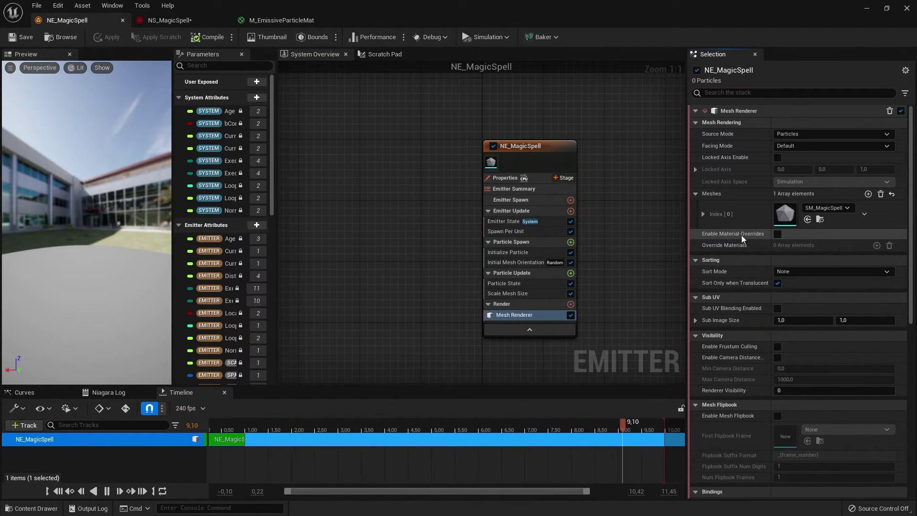
pyautogui.click(778, 235)
pyautogui.click(868, 245)
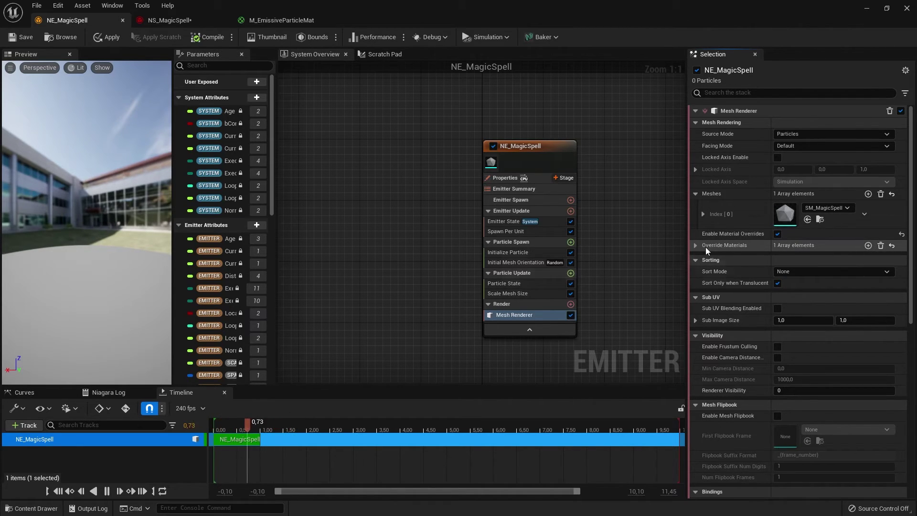
pyautogui.click(696, 245)
pyautogui.click(703, 259)
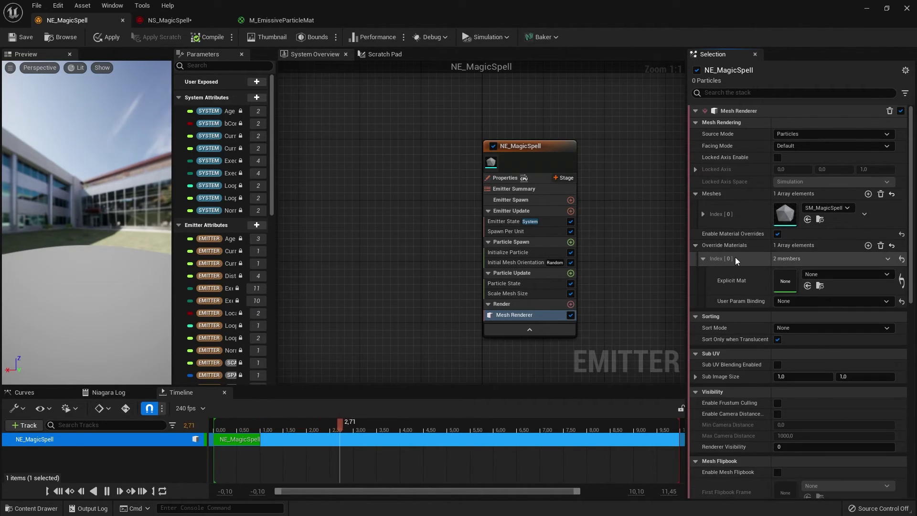
pyautogui.click(812, 274)
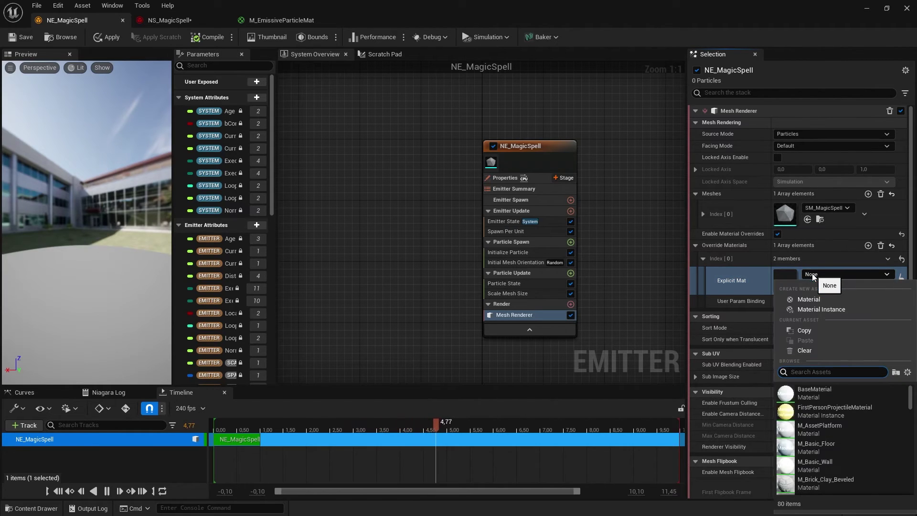
pyautogui.write('Mi')
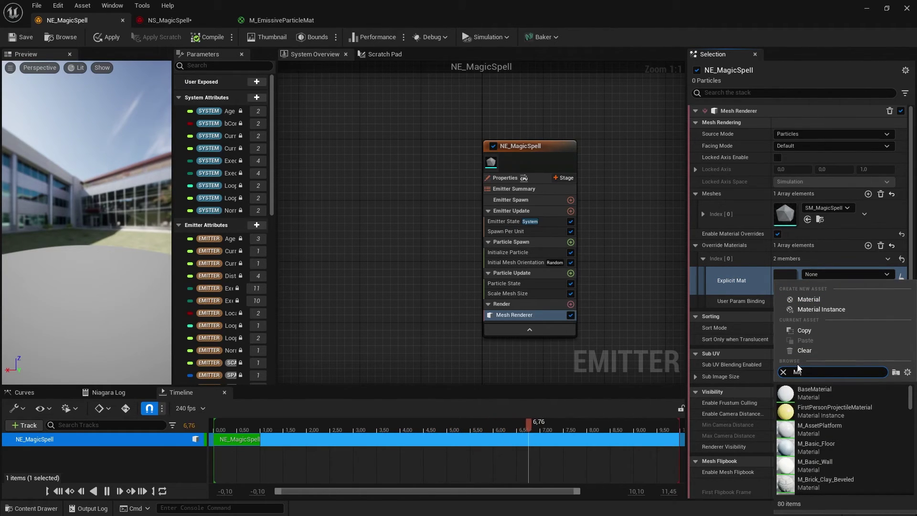
pyautogui.click(853, 388)
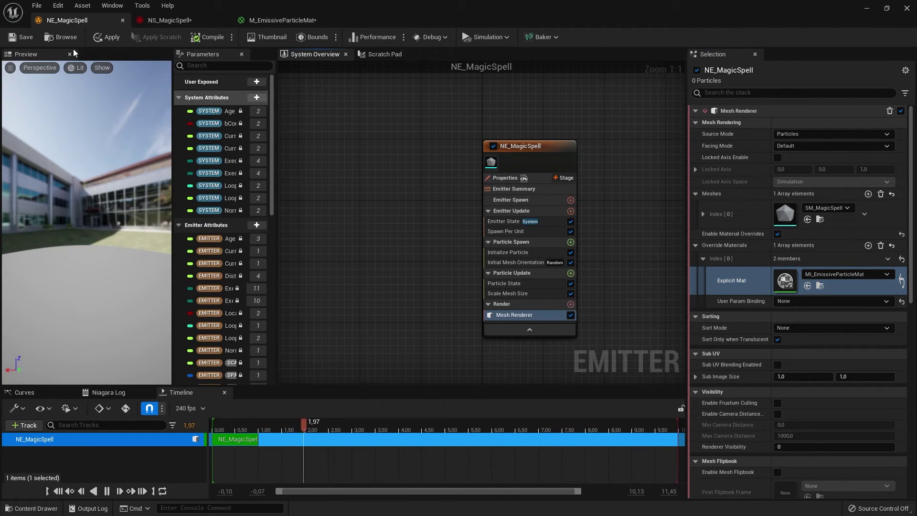
pyautogui.click(107, 37)
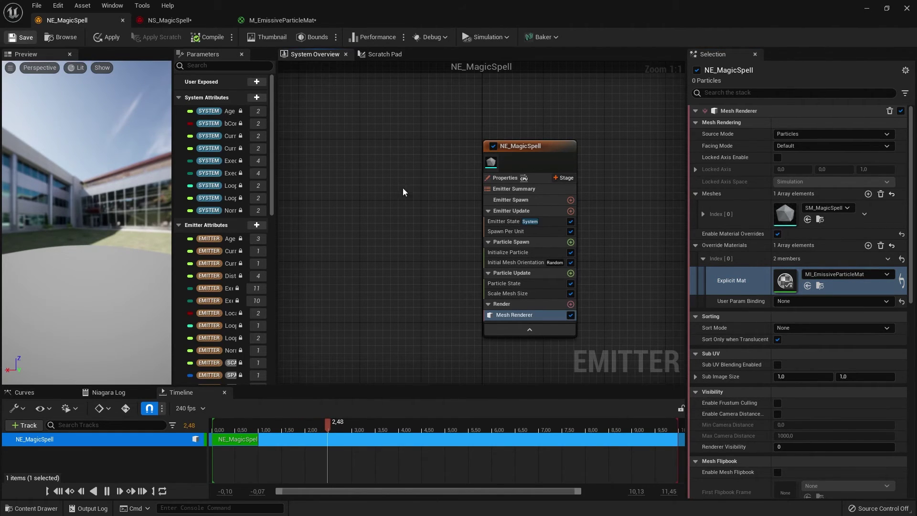
# - Add a Color module to Particle Update with its Color driven by Color from Curve
pyautogui.click(571, 273)
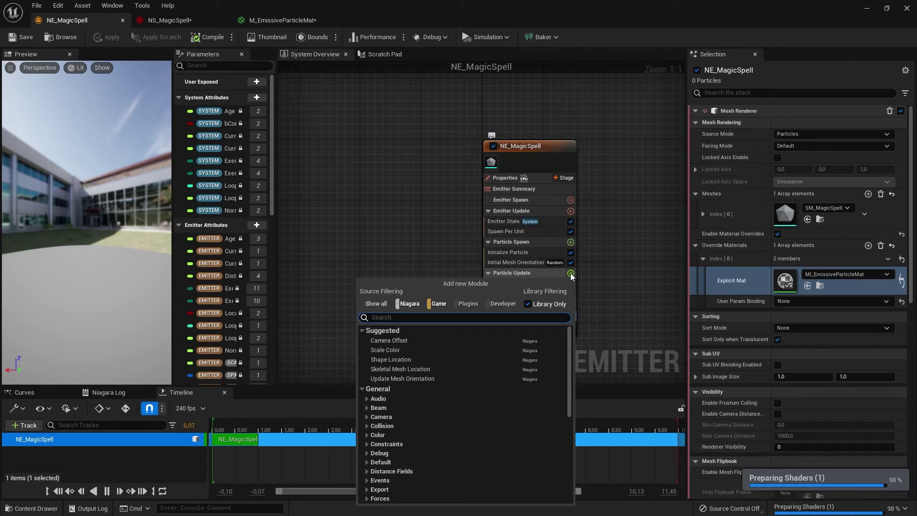
pyautogui.write('Color')
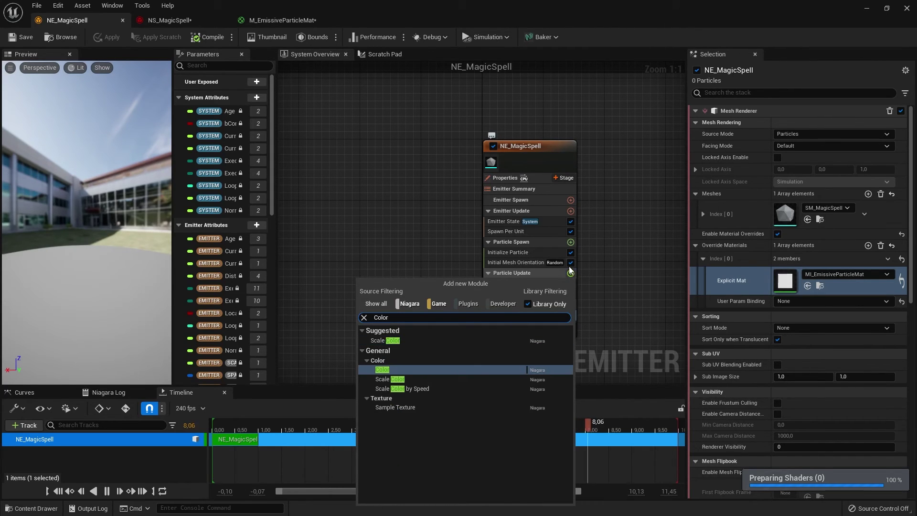
pyautogui.click(454, 370)
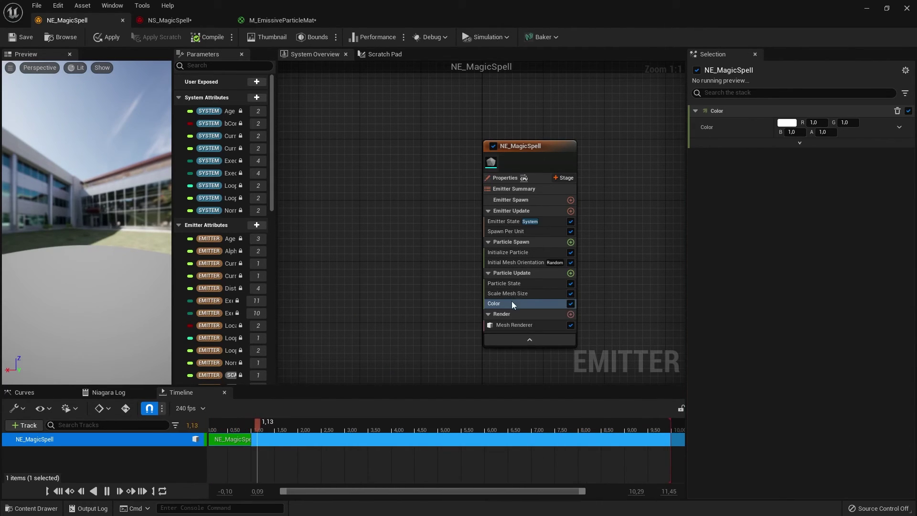
pyautogui.click(898, 127)
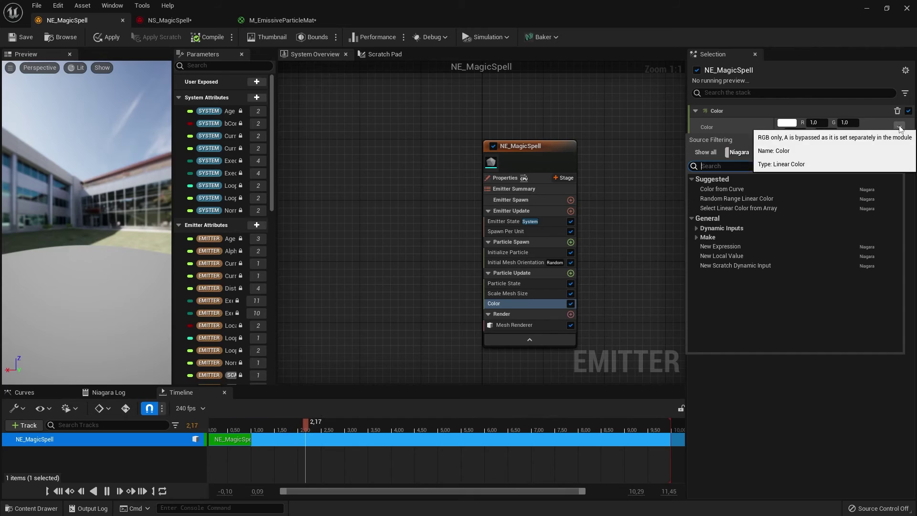
pyautogui.click(811, 191)
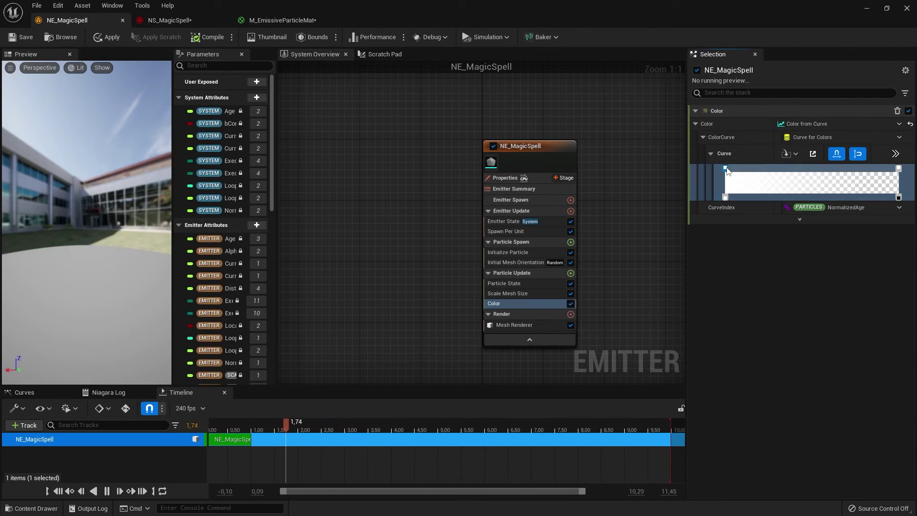